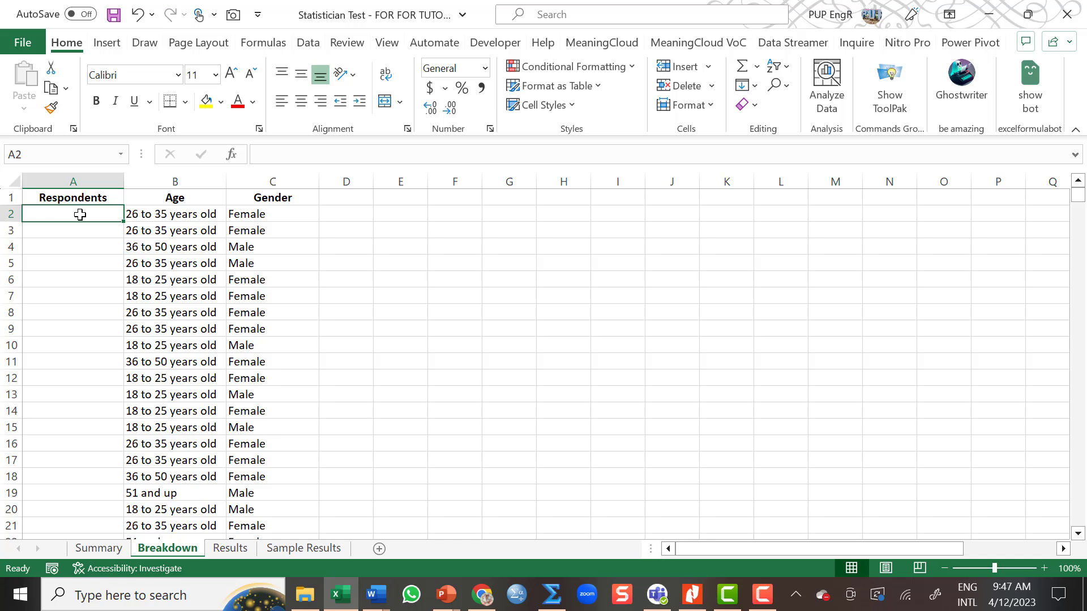
# - Enter 1 and 2 in A2 and A3 and auto-fill the series down the Respondents column
pyautogui.write('1')
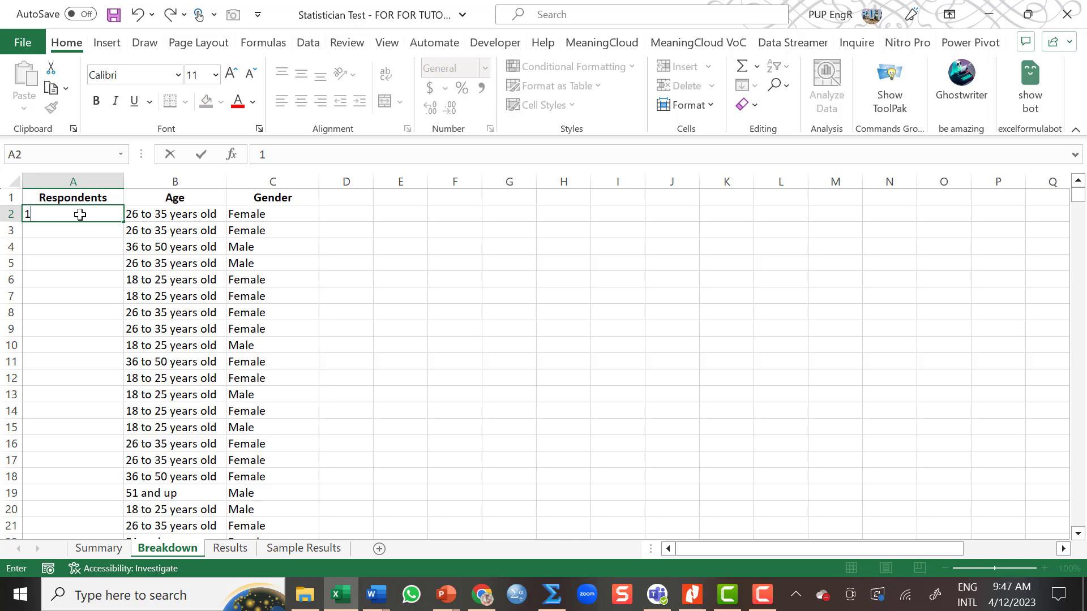
pyautogui.press('Return')
pyautogui.write('2')
pyautogui.press('Return')
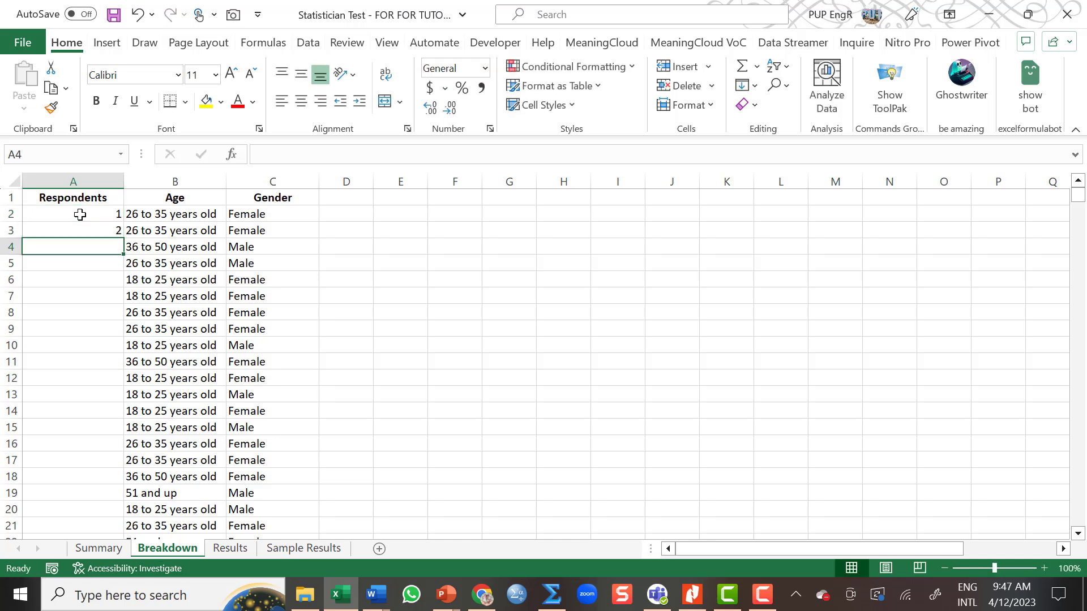
pyautogui.moveTo(80, 215); pyautogui.dragTo(88, 226)
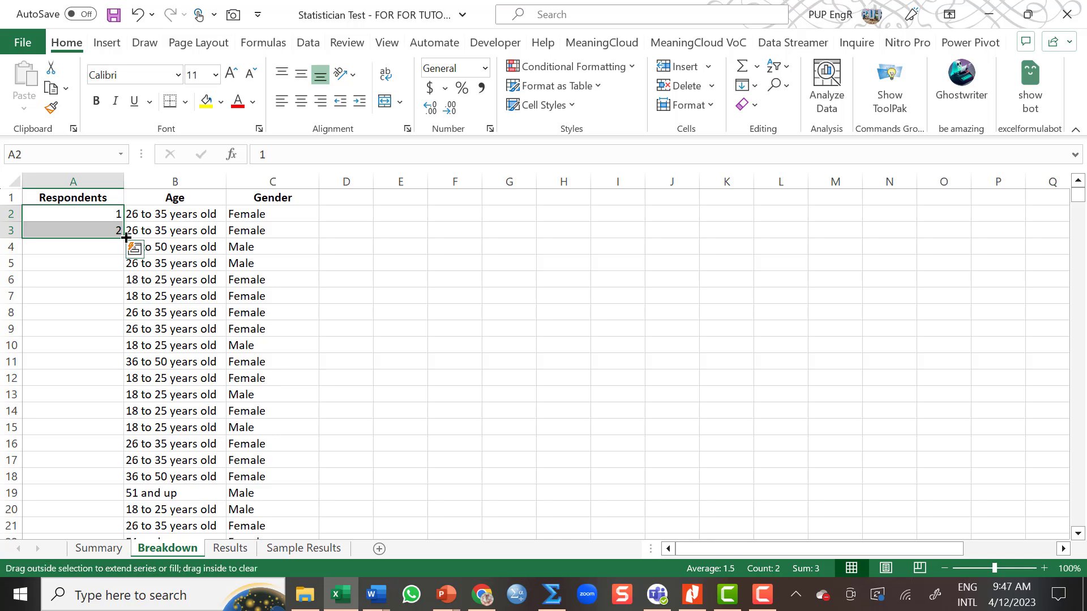
pyautogui.doubleClick(125, 238)
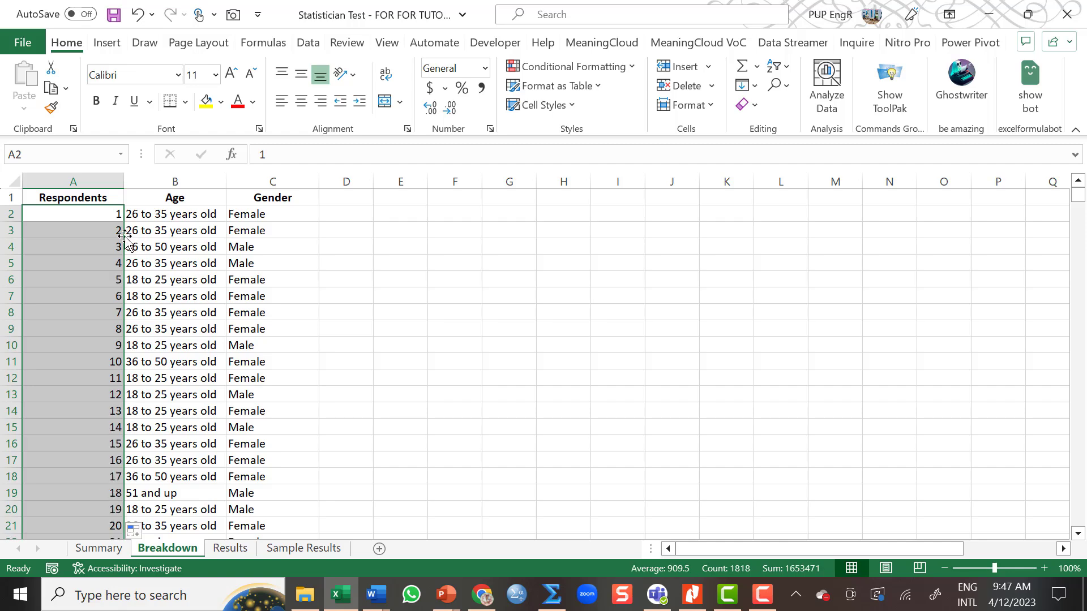
# - Examine the filled respondent numbers down to the end of the list
pyautogui.scroll(-20, 113, 340)
pyautogui.click(110, 426)
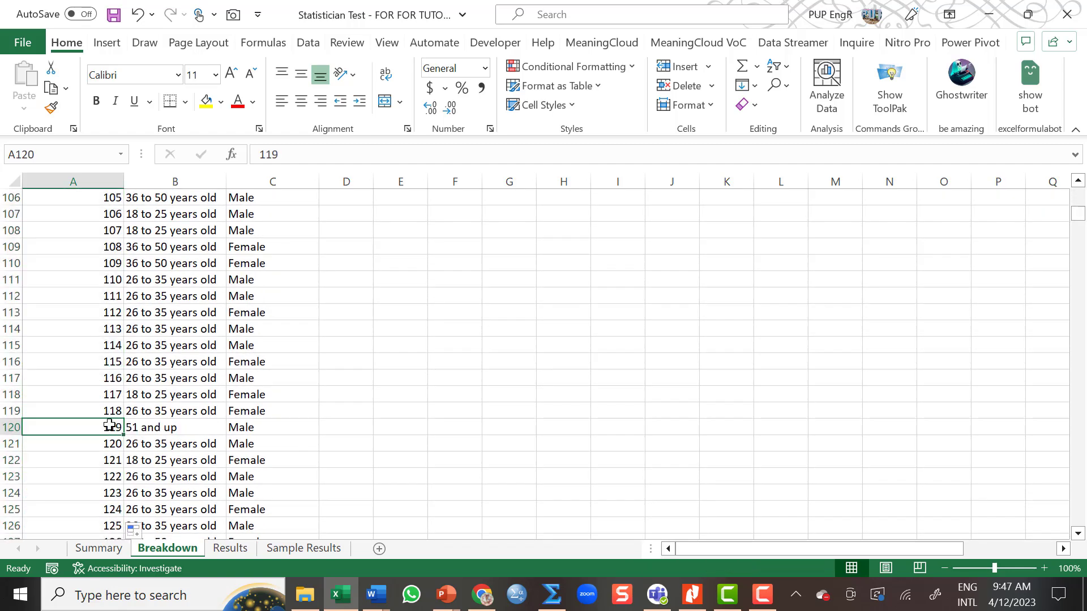
pyautogui.hotkey('ctrl', 'Down')
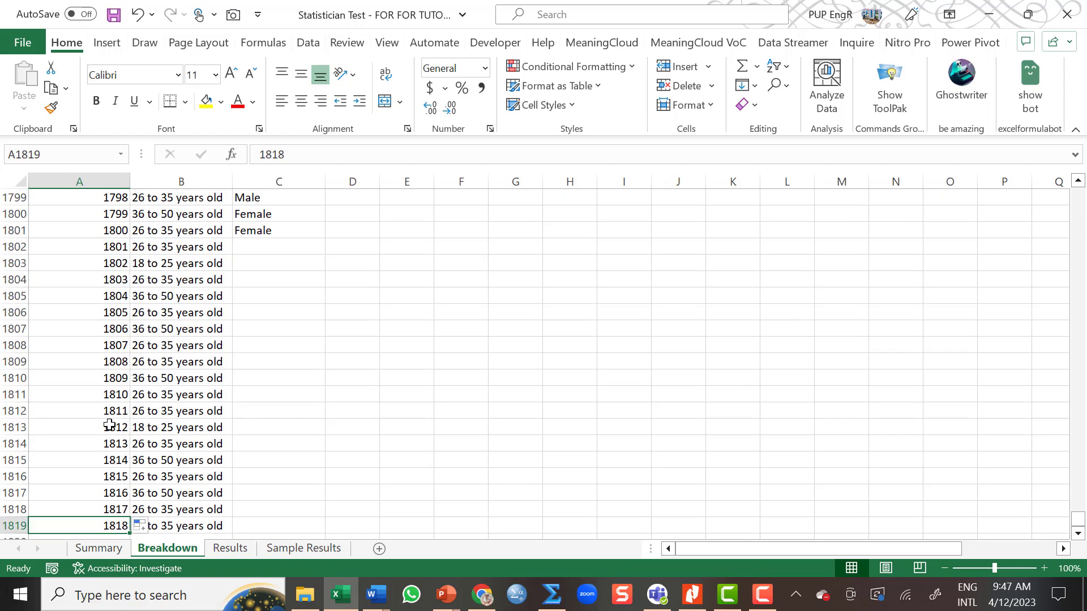
pyautogui.scroll(-7, 105, 424)
pyautogui.scroll(7, 102, 417)
pyautogui.click(1078, 534)
pyautogui.click(1078, 534)
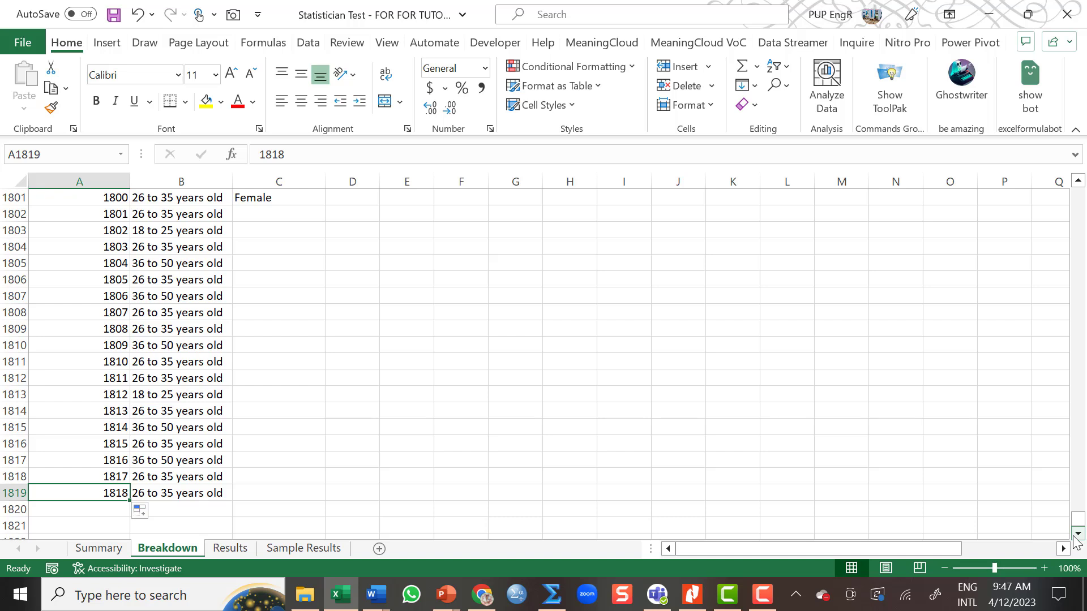
pyautogui.click(1077, 534)
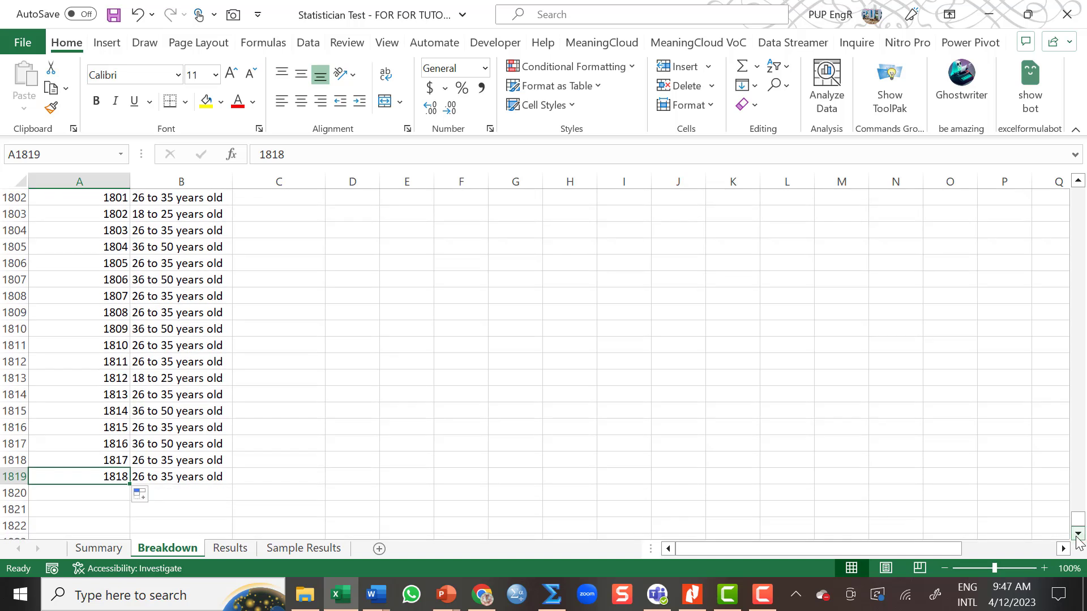
# - Copy the age entries in B1814:B1818 and paste them below the list starting at B1820
pyautogui.moveTo(201, 391); pyautogui.dragTo(202, 463)
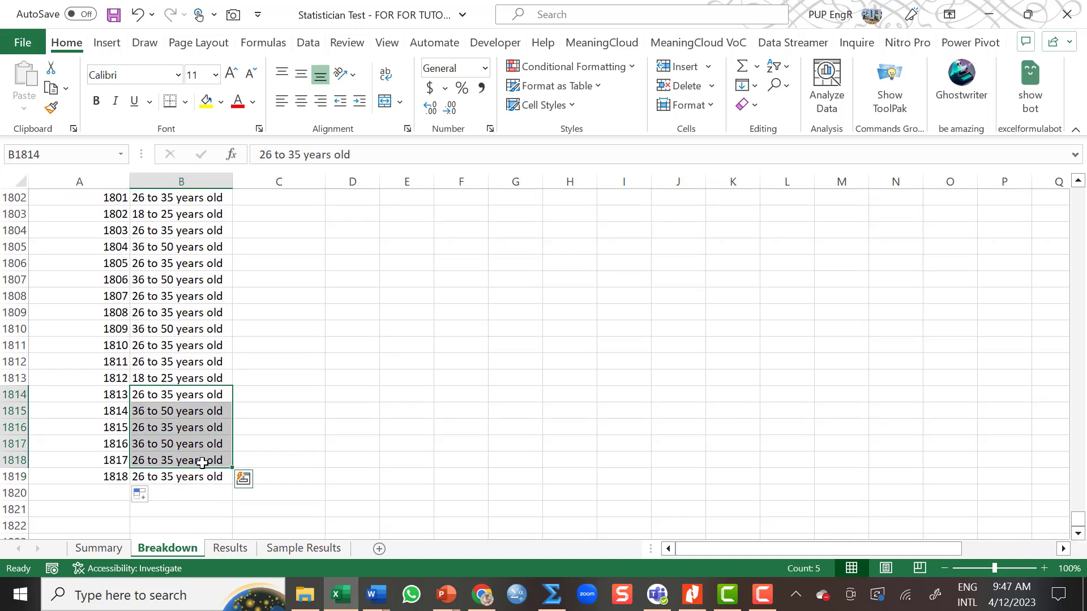
pyautogui.hotkey('ctrl', 'c')
pyautogui.click(193, 493)
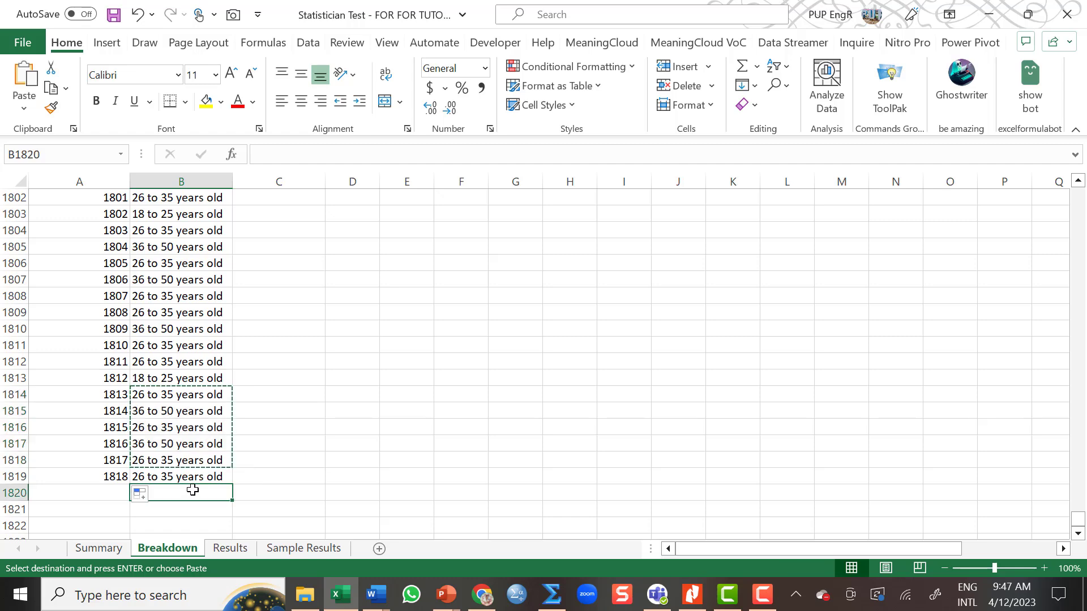
pyautogui.hotkey('ctrl', 'v')
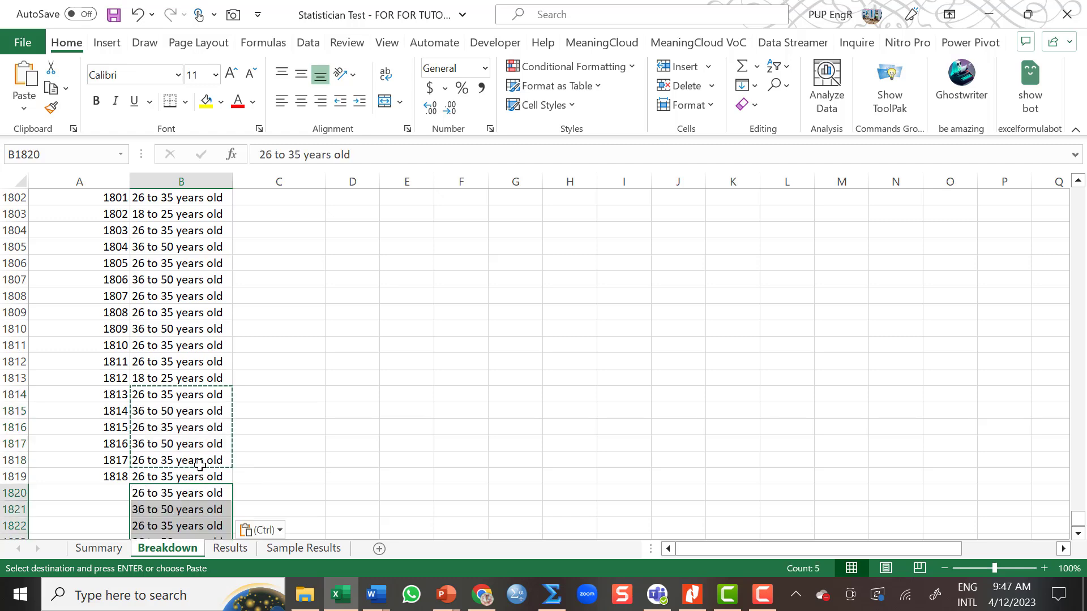
pyautogui.scroll(-7, 202, 452)
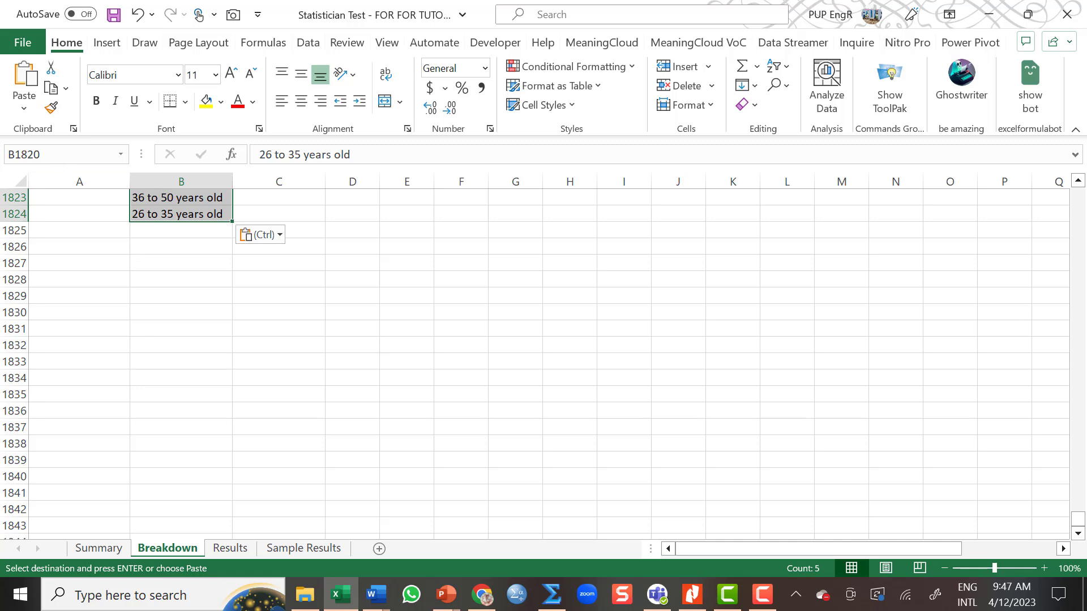
pyautogui.click(1078, 182)
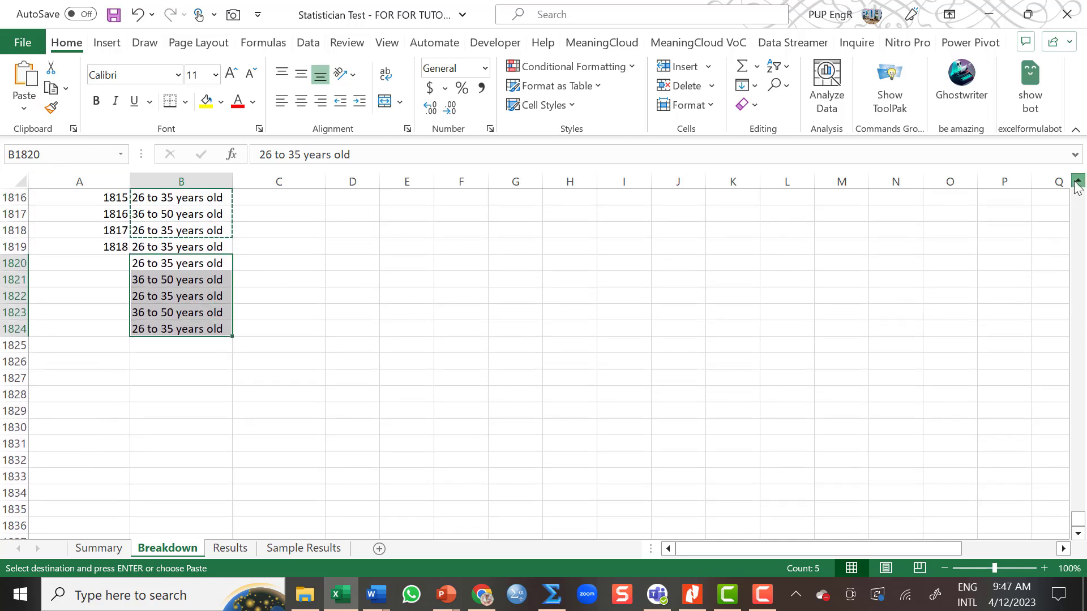
pyautogui.moveTo(104, 293); pyautogui.dragTo(92, 360)
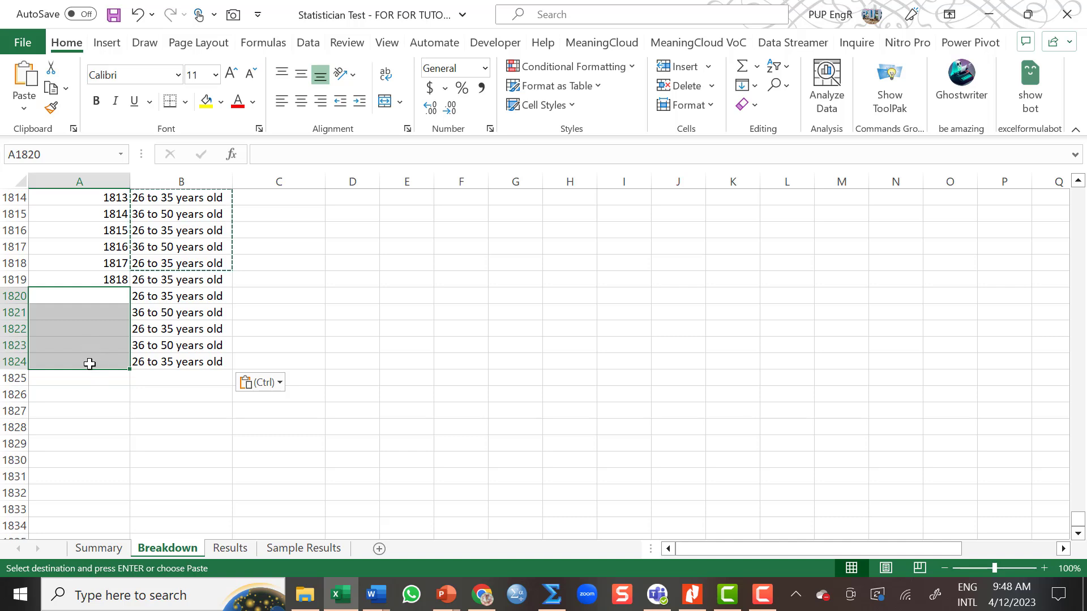
# - Clear the respondent numbers in column A from A1824 up to A2, keeping the header
pyautogui.click(88, 362)
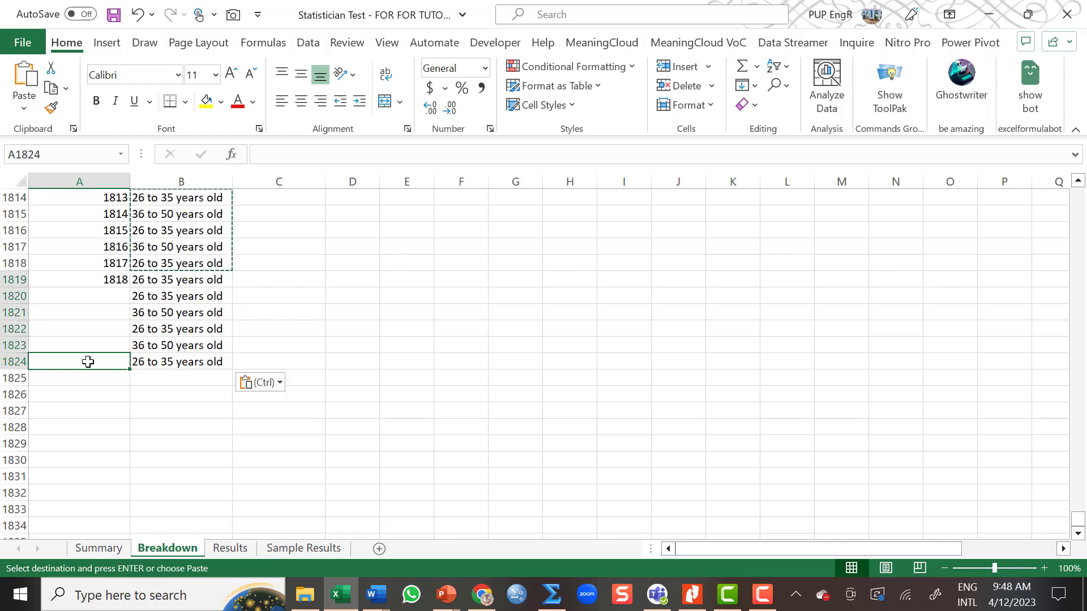
pyautogui.hotkey('ctrl', 'shift', 'Up')
pyautogui.hotkey('ctrl', 'shift', 'Up')
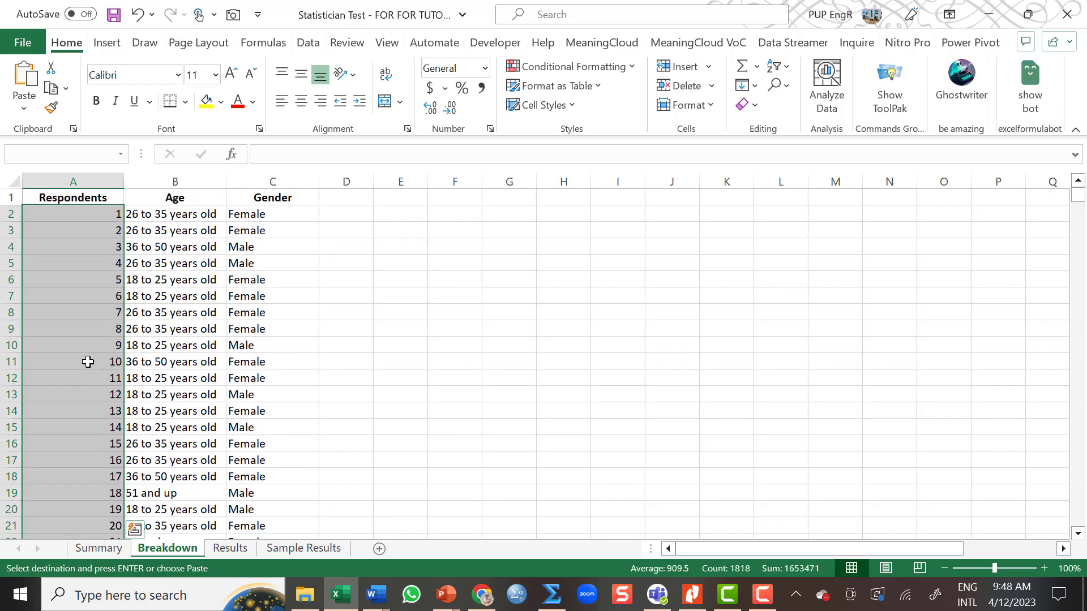
pyautogui.press('Return')
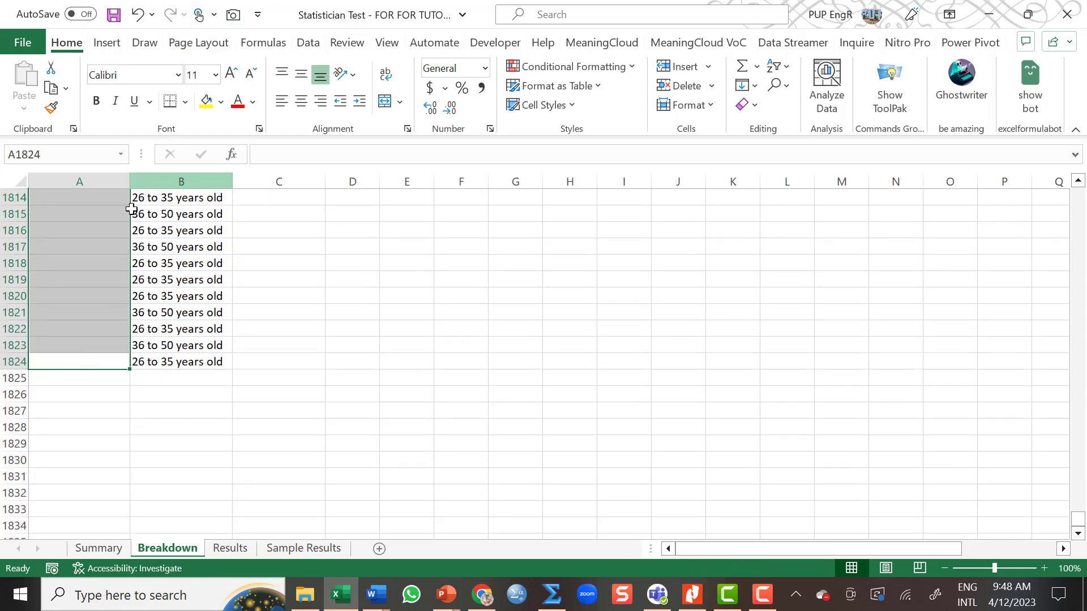
# - Enter the formula =SEQUENCE(COUNTA(B:B)-1) in A2 to number the respondents
pyautogui.click(103, 225)
pyautogui.hotkey('ctrl', 'Home')
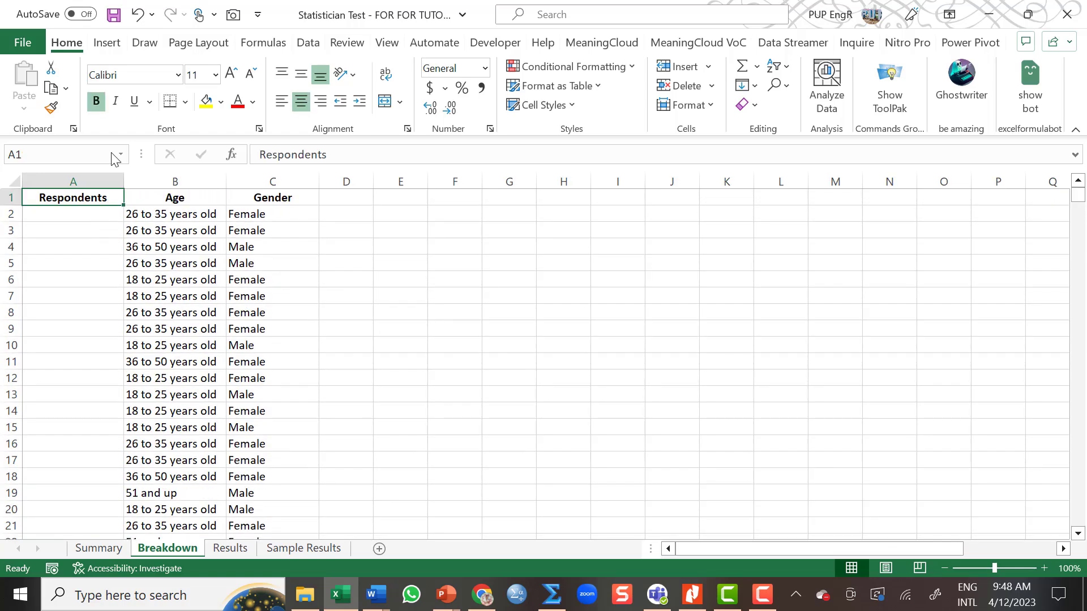
pyautogui.click(70, 220)
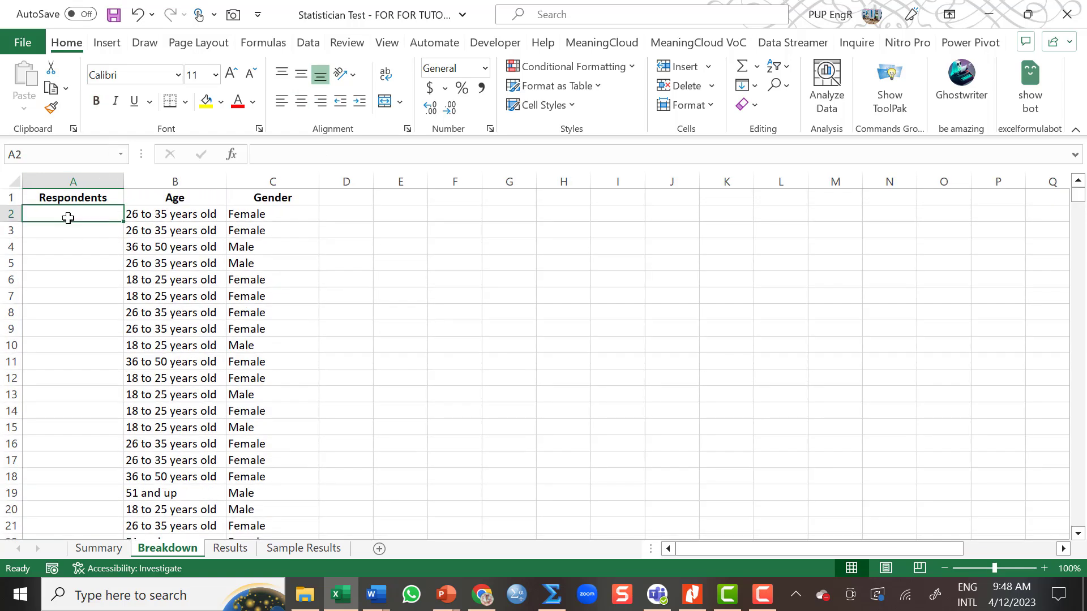
pyautogui.write('=SEQ')
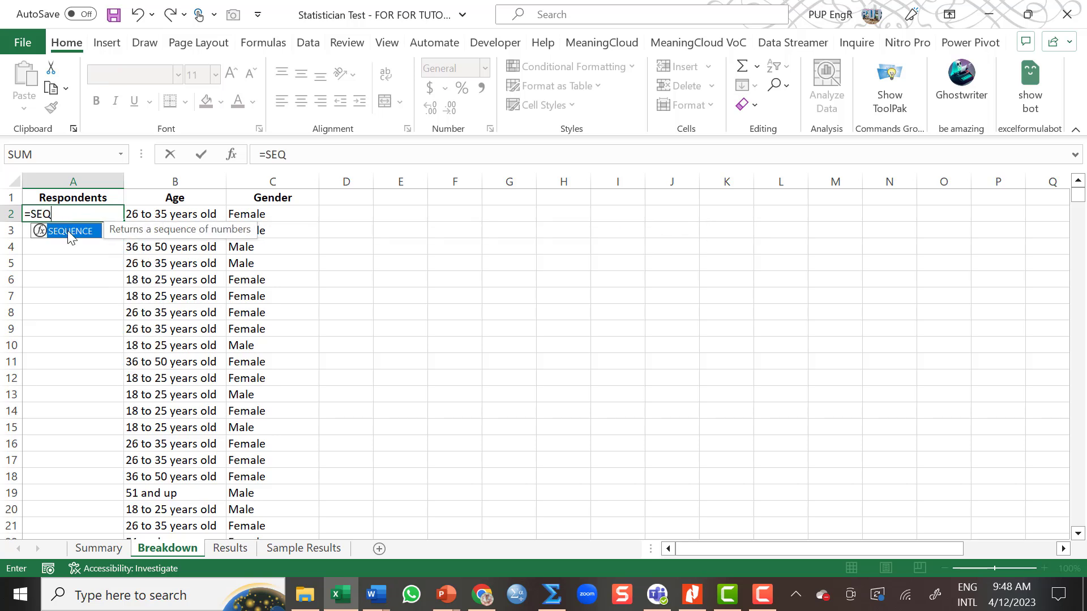
pyautogui.doubleClick(67, 230)
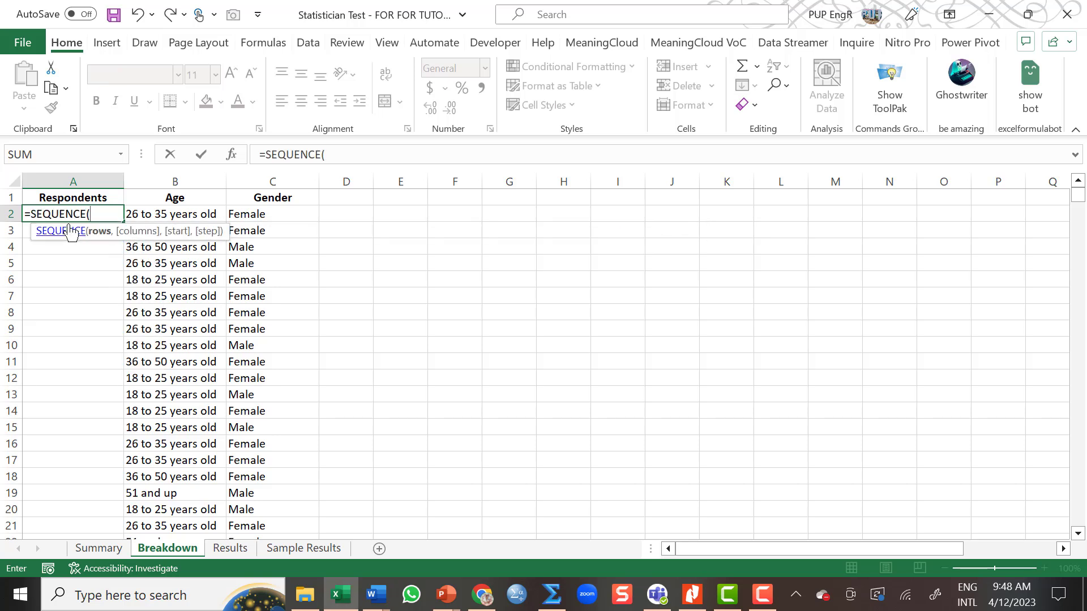
pyautogui.write('COUN')
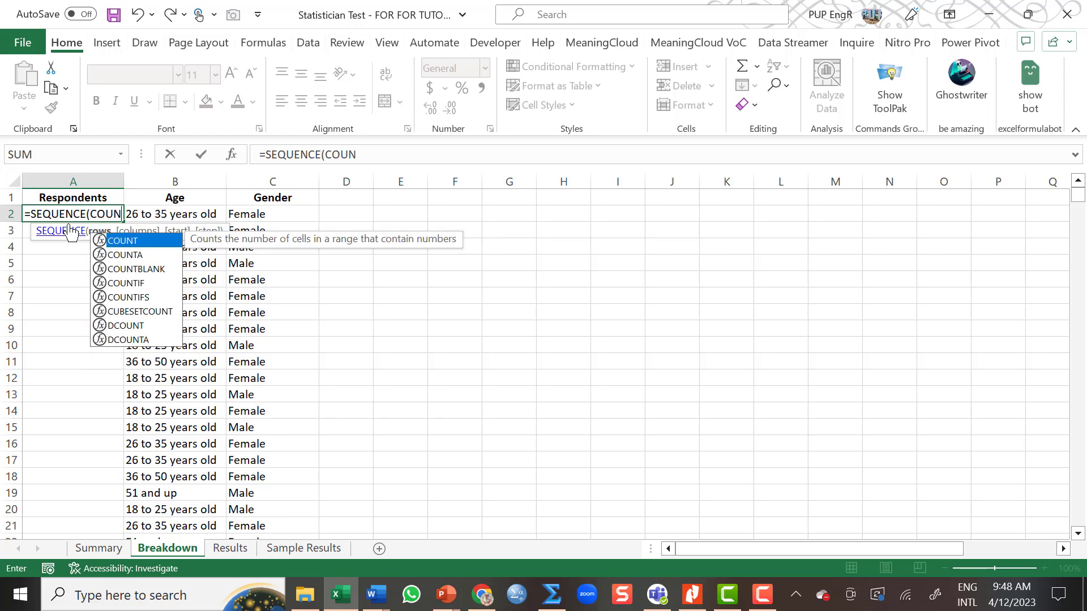
pyautogui.click(135, 257)
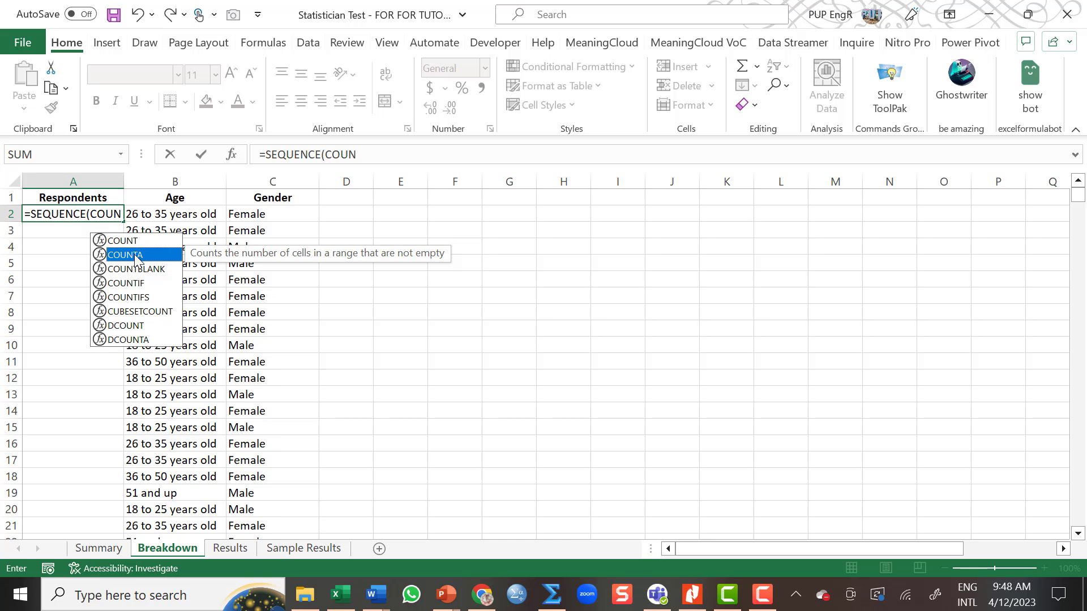
pyautogui.doubleClick(136, 257)
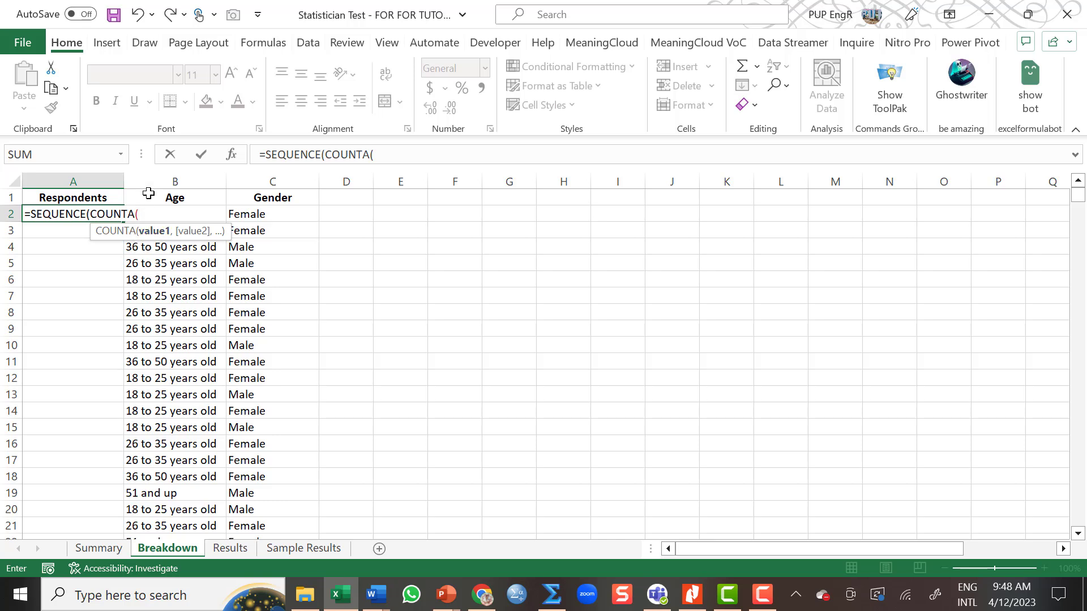
pyautogui.click(177, 180)
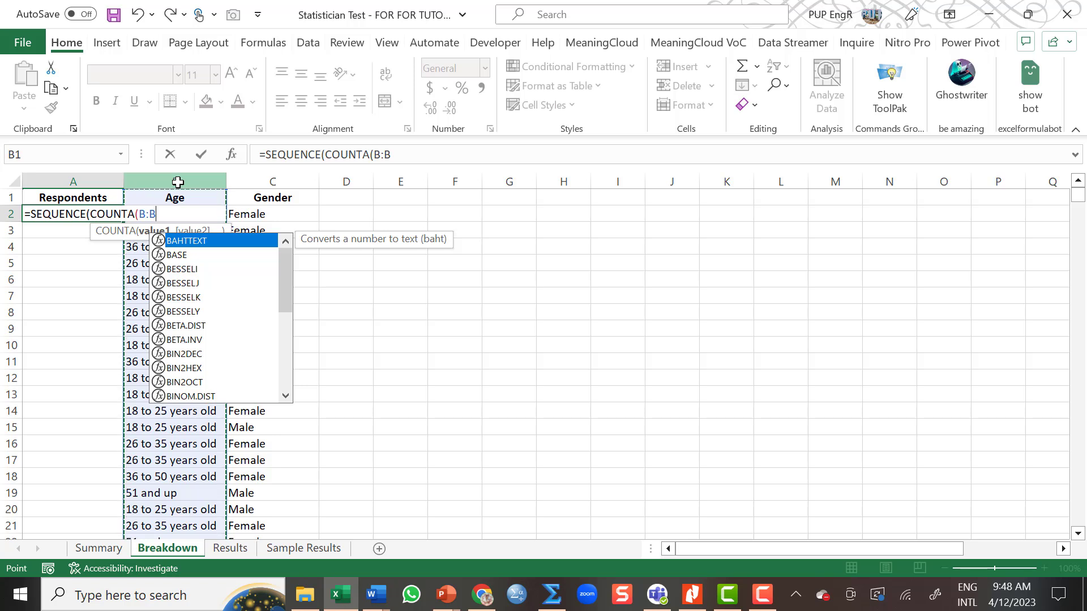
pyautogui.write(')-1')
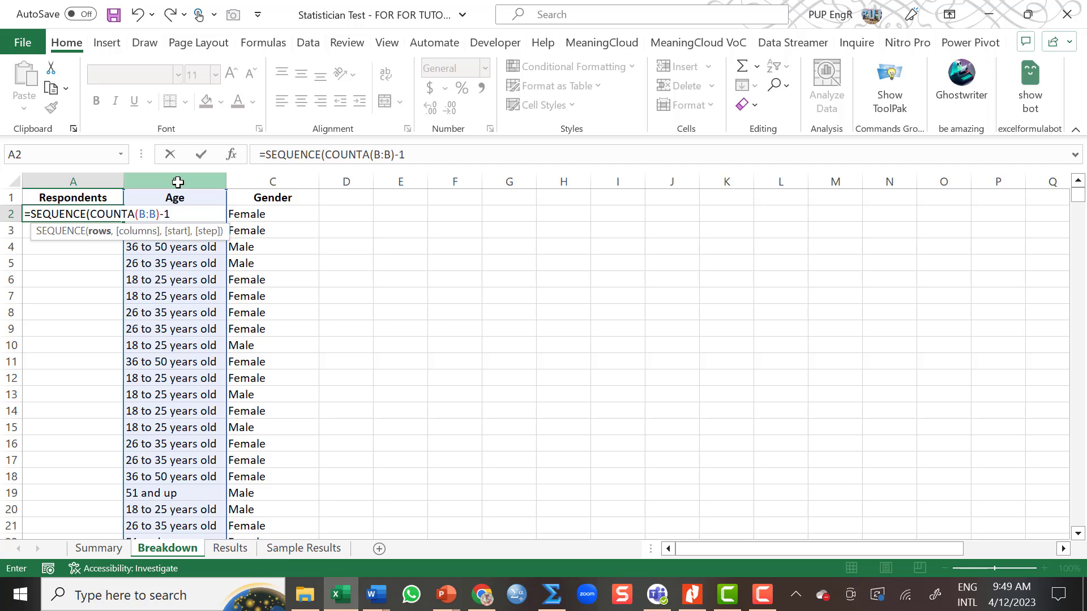
pyautogui.write('))')
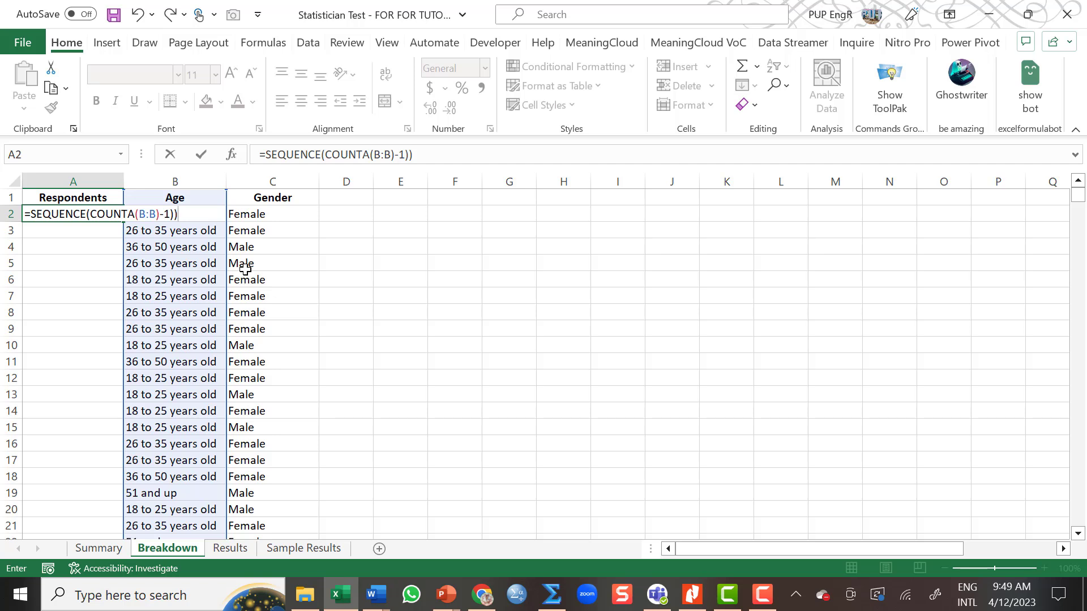
pyautogui.press('Return')
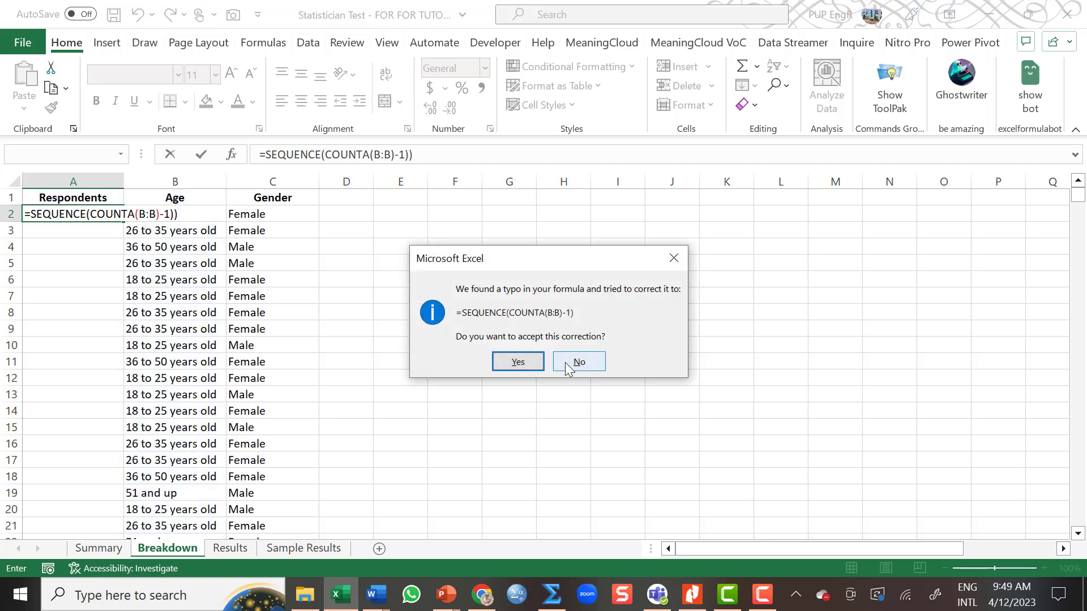
pyautogui.click(520, 368)
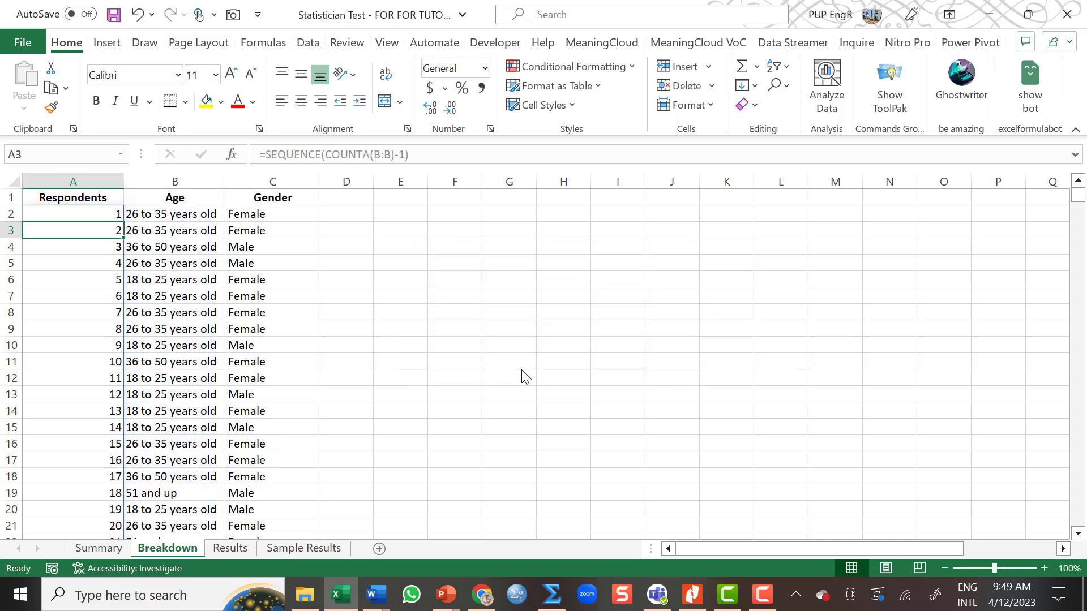
# - Examine the formula-generated respondent numbers from A2 down past the end of the list
pyautogui.click(107, 213)
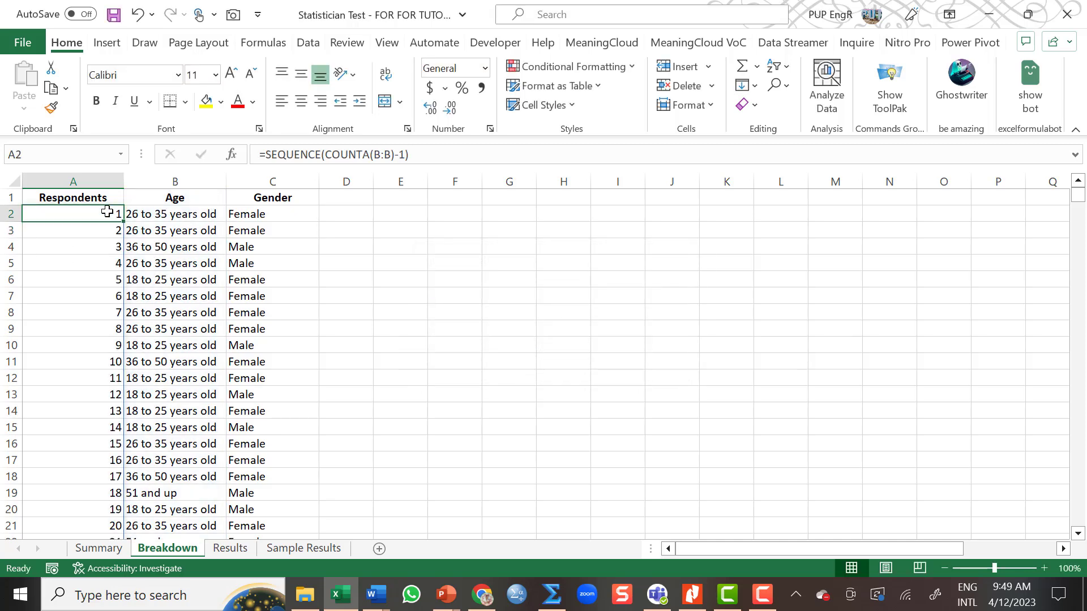
pyautogui.moveTo(108, 213); pyautogui.dragTo(70, 484)
pyautogui.click(71, 493)
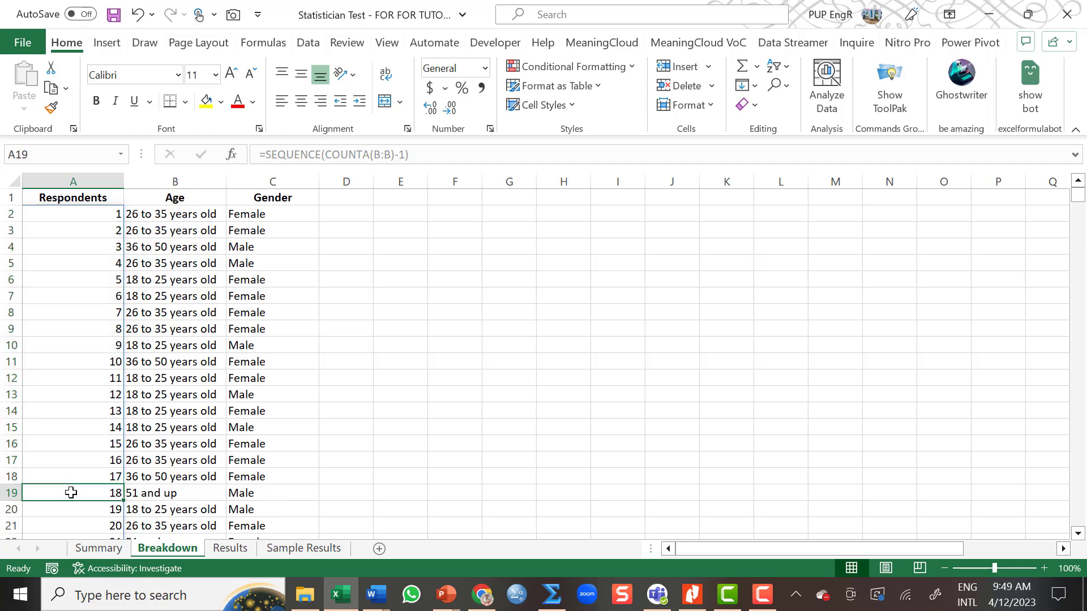
pyautogui.hotkey('ctrl', 'Down')
pyautogui.press('Down')
pyautogui.press('Down')
pyautogui.press('Down')
pyautogui.press('Down')
pyautogui.press('Down')
pyautogui.press('Down')
pyautogui.press('Down')
pyautogui.press('Down')
pyautogui.press('Down')
pyautogui.press('Down')
pyautogui.press('Down')
pyautogui.press('Down')
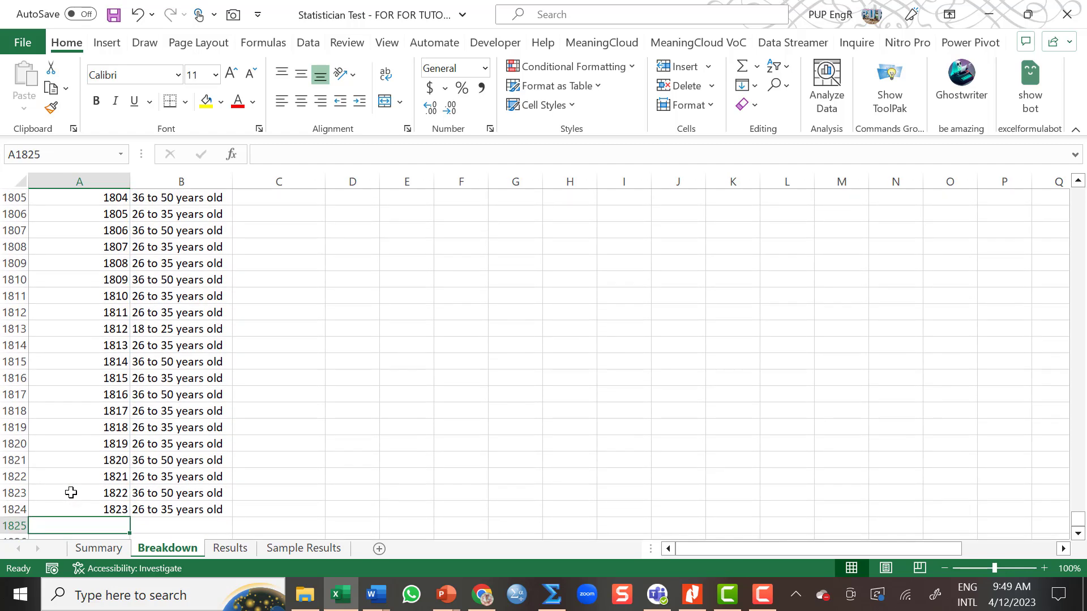
pyautogui.press('Down')
pyautogui.press('Down')
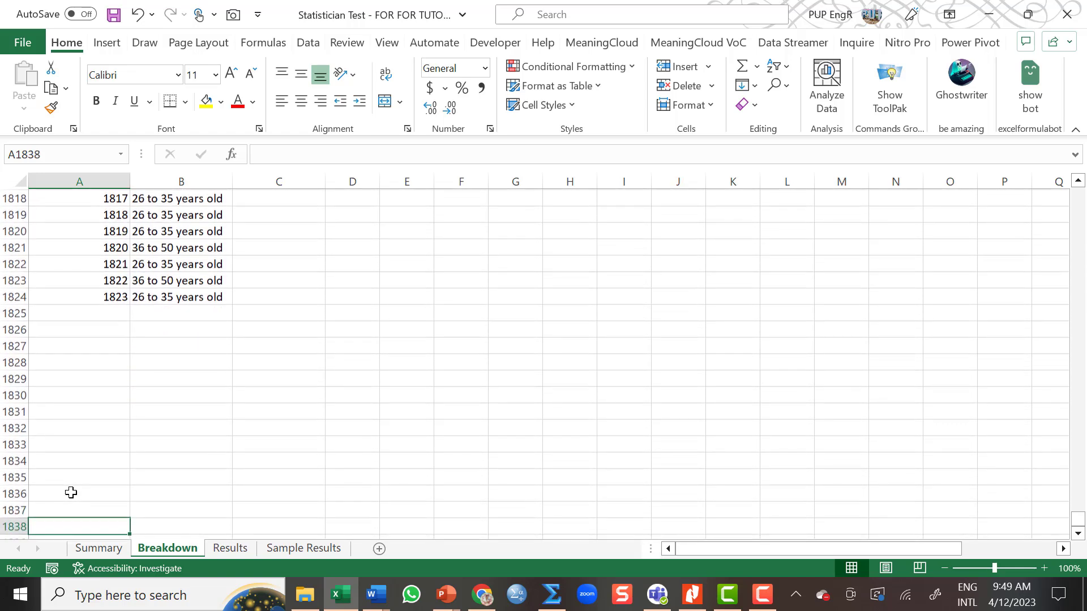
# - Copy the age entries in B1819:B1824 and paste them below the list starting at B1825
pyautogui.click(165, 220)
pyautogui.moveTo(164, 220); pyautogui.dragTo(162, 297)
pyautogui.hotkey('ctrl', 'c')
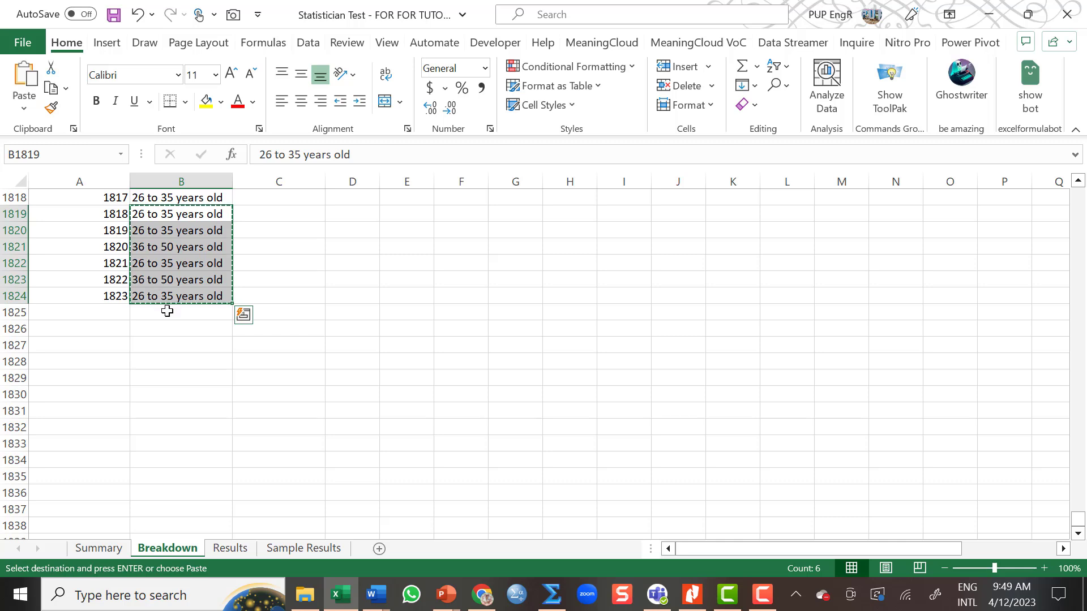
pyautogui.click(167, 315)
pyautogui.hotkey('ctrl', 'v')
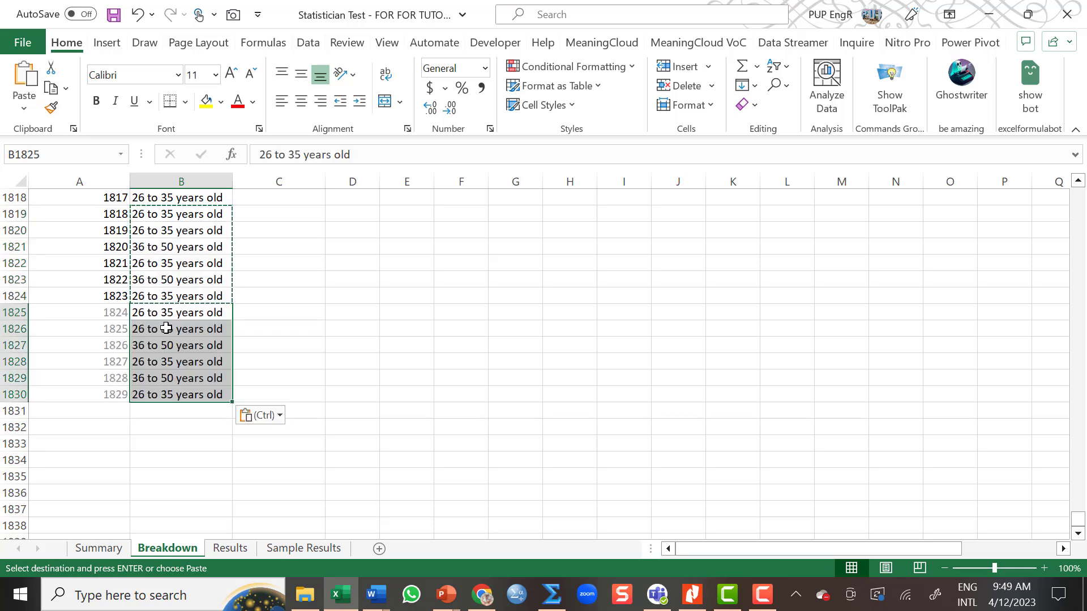
# - Copy the age entries in B1822:B1830 and paste them below the list starting at B1831
pyautogui.moveTo(99, 264); pyautogui.dragTo(101, 402)
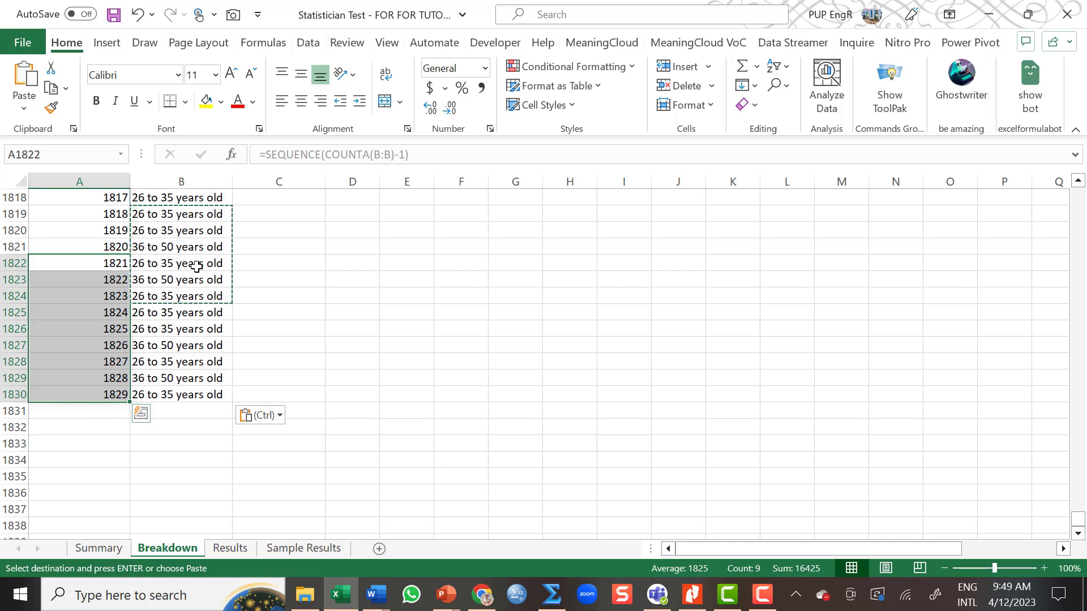
pyautogui.moveTo(196, 261); pyautogui.dragTo(177, 389)
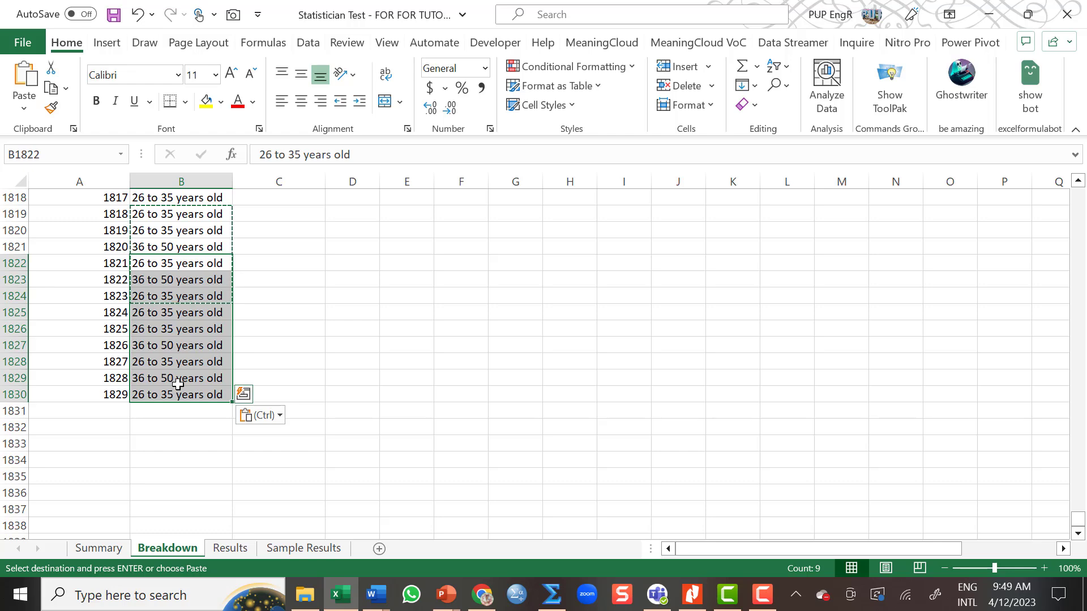
pyautogui.hotkey('ctrl', 'c')
pyautogui.click(165, 408)
pyautogui.hotkey('ctrl', 'v')
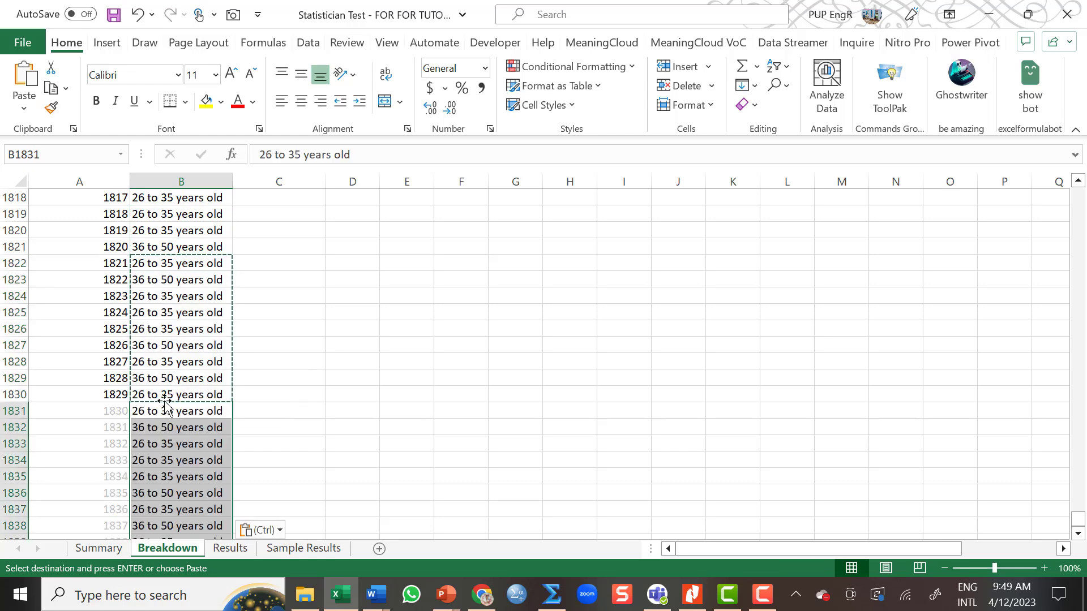
# - Extend the age entries in B1831:B1839 down to B1916 with the fill handle
pyautogui.scroll(-2, 164, 394)
pyautogui.scroll(-5, 164, 395)
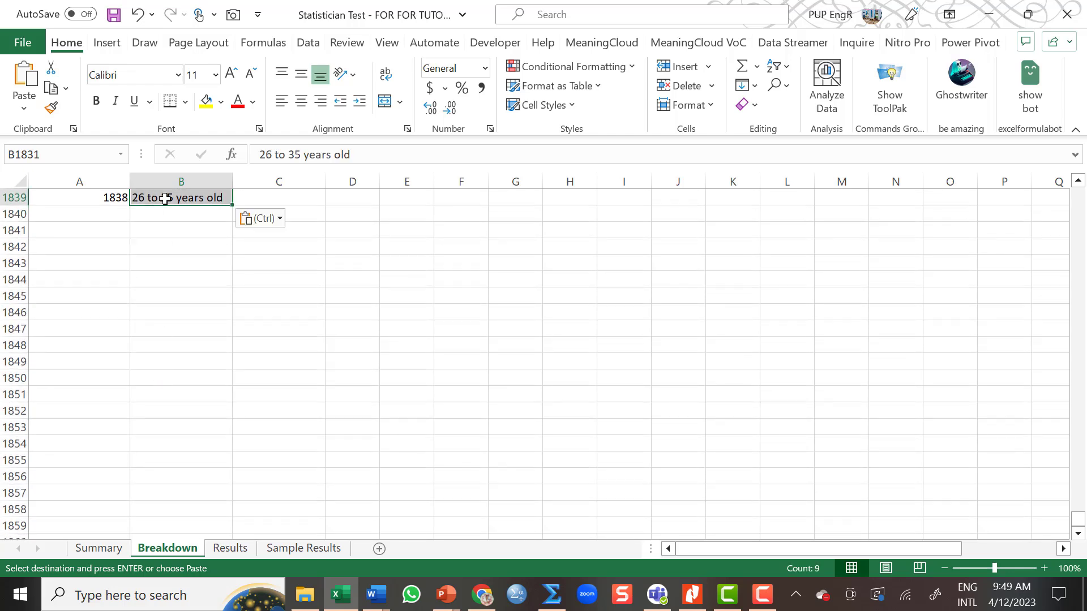
pyautogui.moveTo(232, 208); pyautogui.dragTo(226, 572)
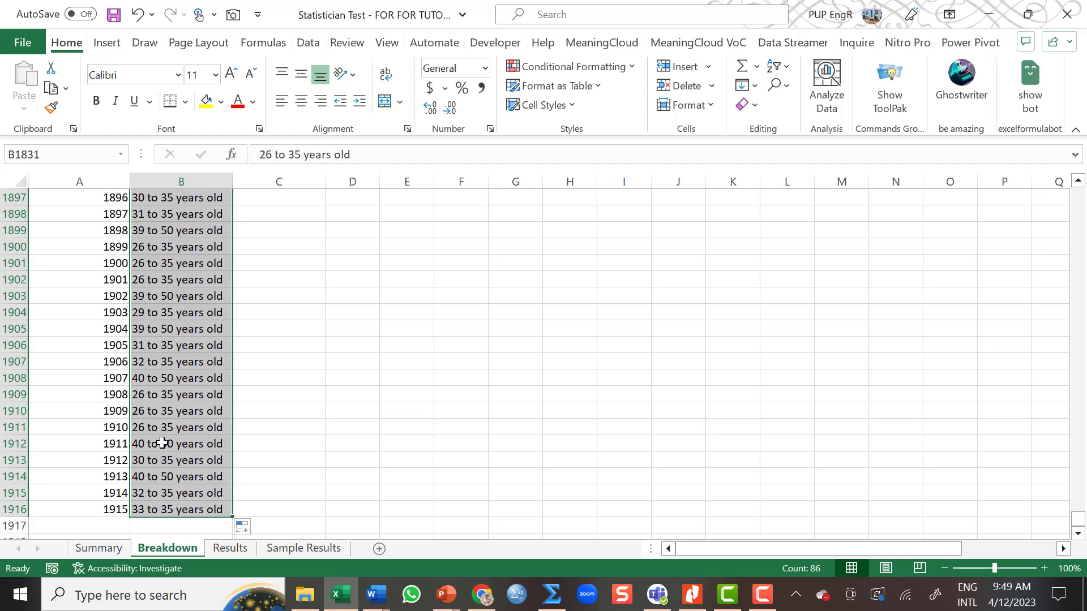
pyautogui.scroll(-13, 162, 444)
# - Replace the numbering formula in A2 with the number 1, and enter 2 in A3 and 4 in A4
pyautogui.scroll(20, 164, 443)
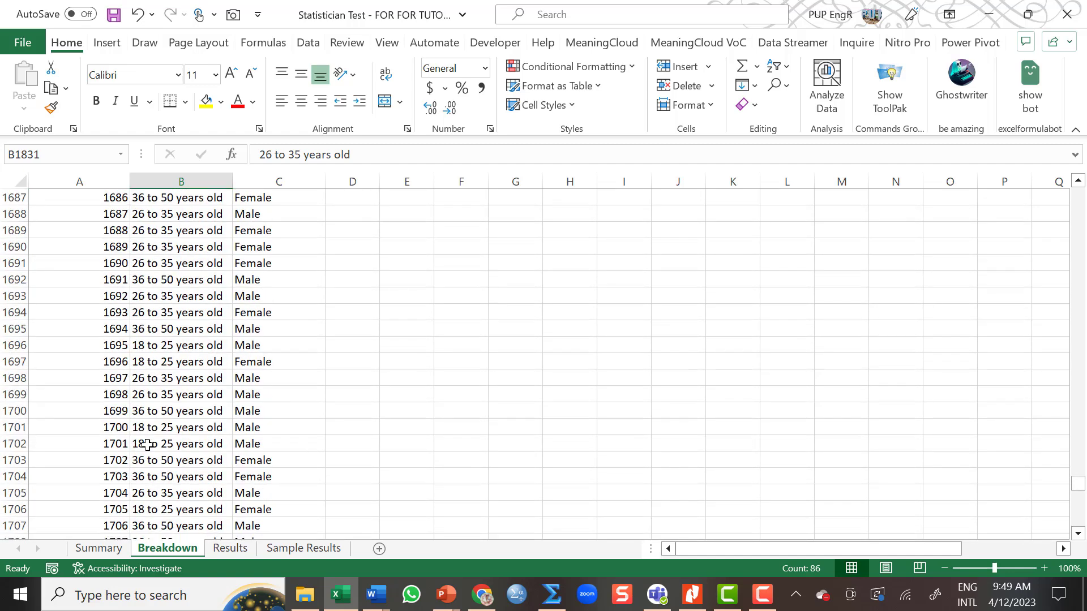
pyautogui.scroll(20, 147, 445)
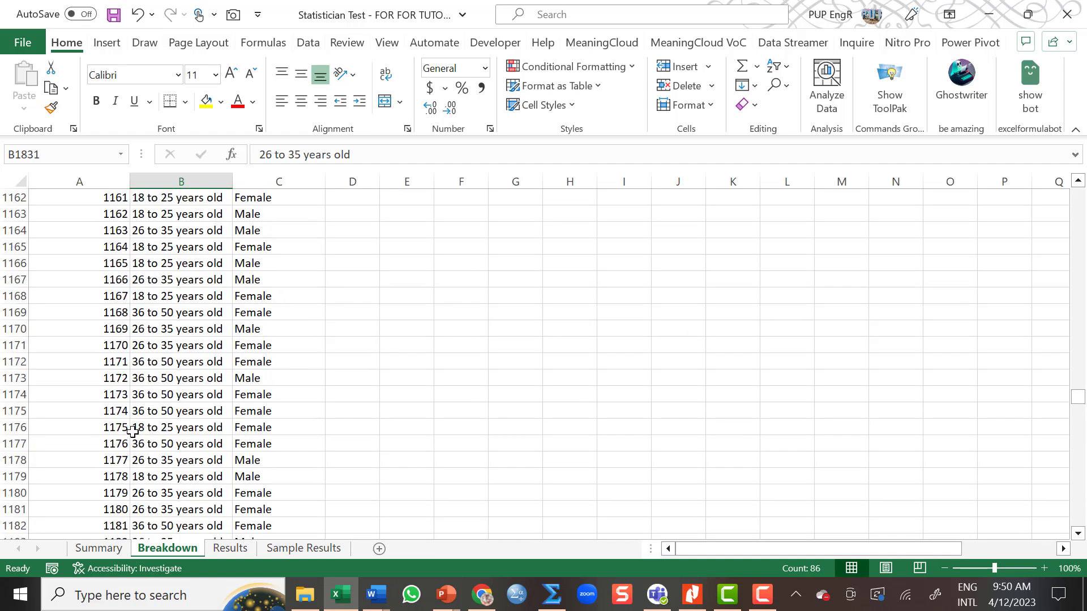
pyautogui.scroll(20, 132, 431)
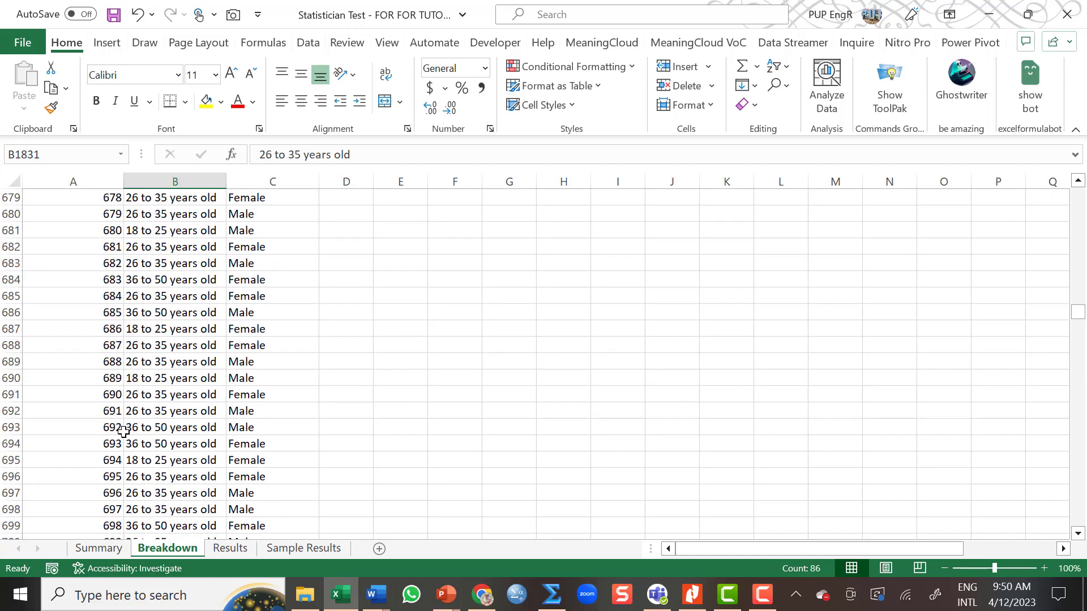
pyautogui.scroll(20, 123, 432)
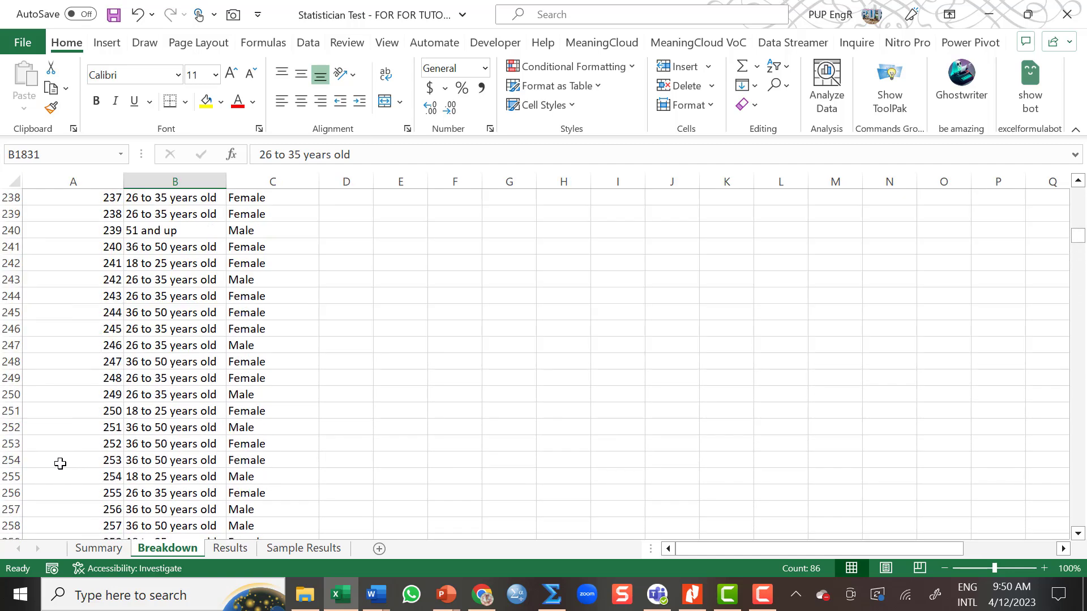
pyautogui.scroll(20, 60, 464)
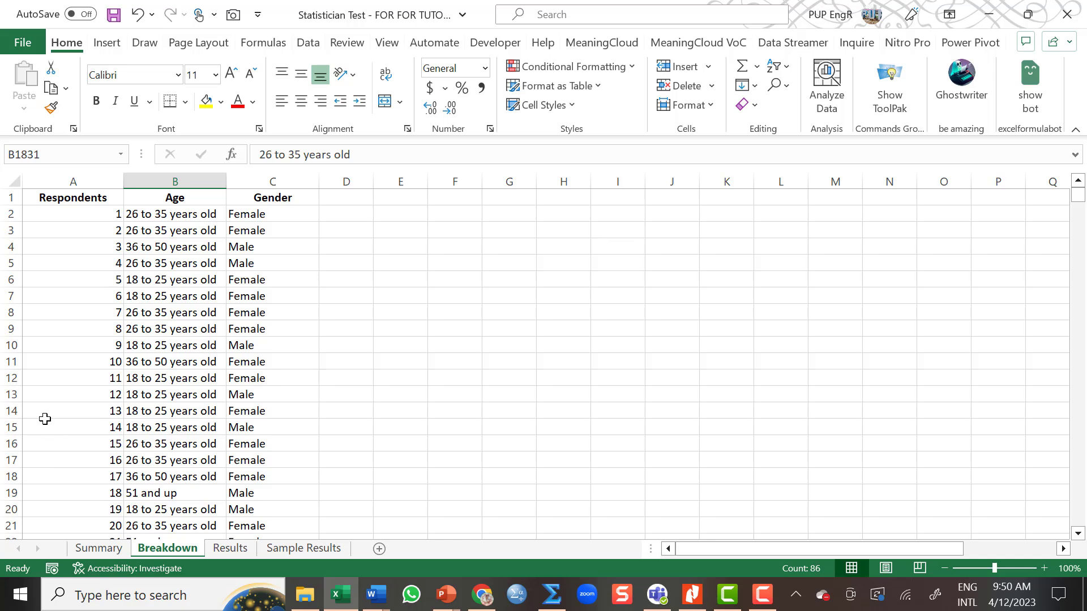
pyautogui.click(85, 214)
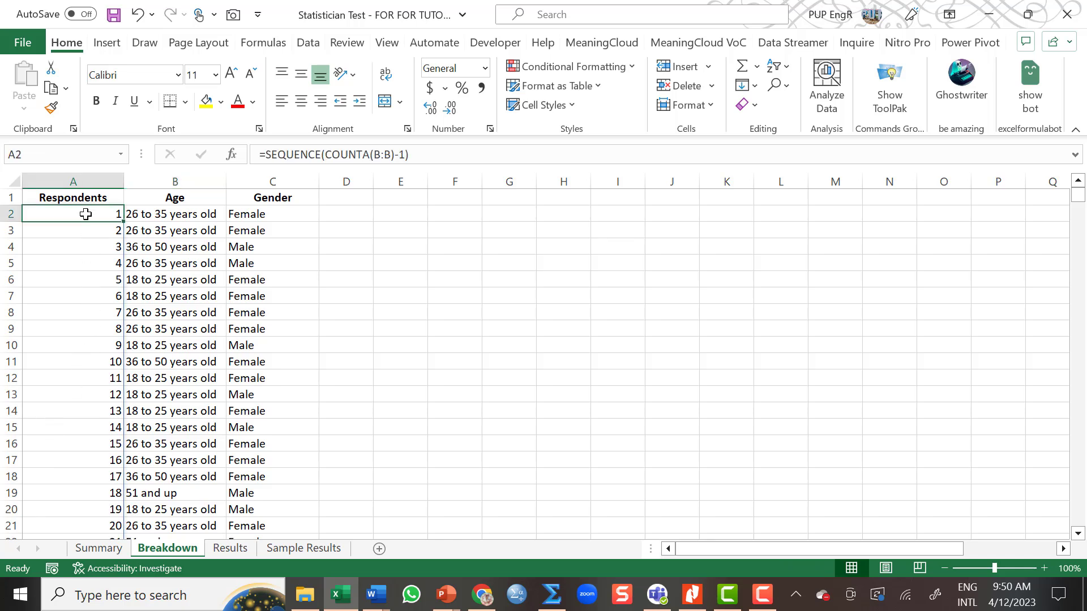
pyautogui.write('1')
pyautogui.press('Return')
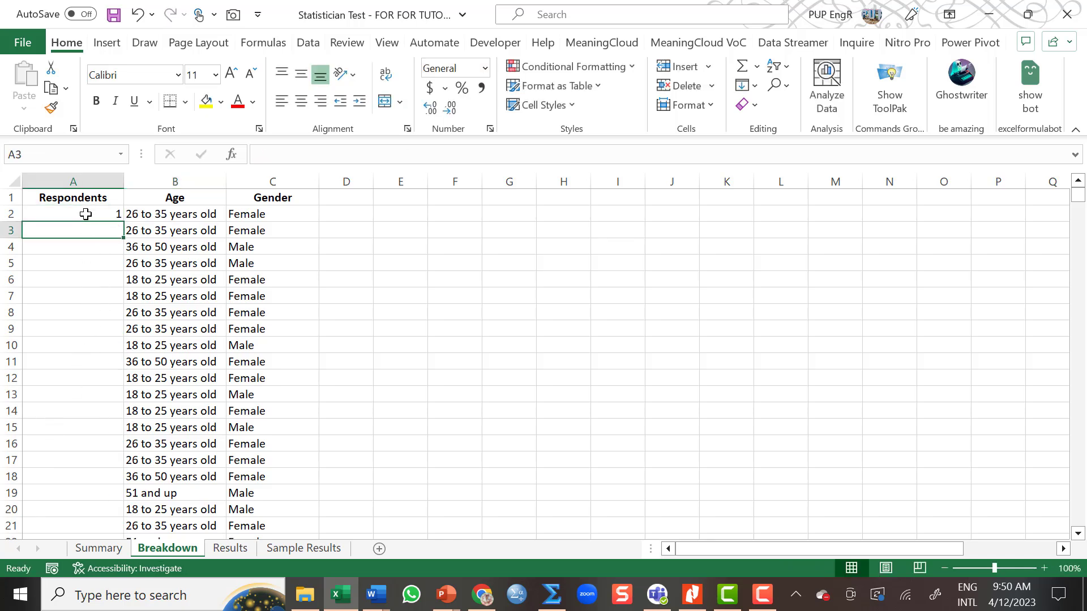
pyautogui.write('2')
pyautogui.press('Return')
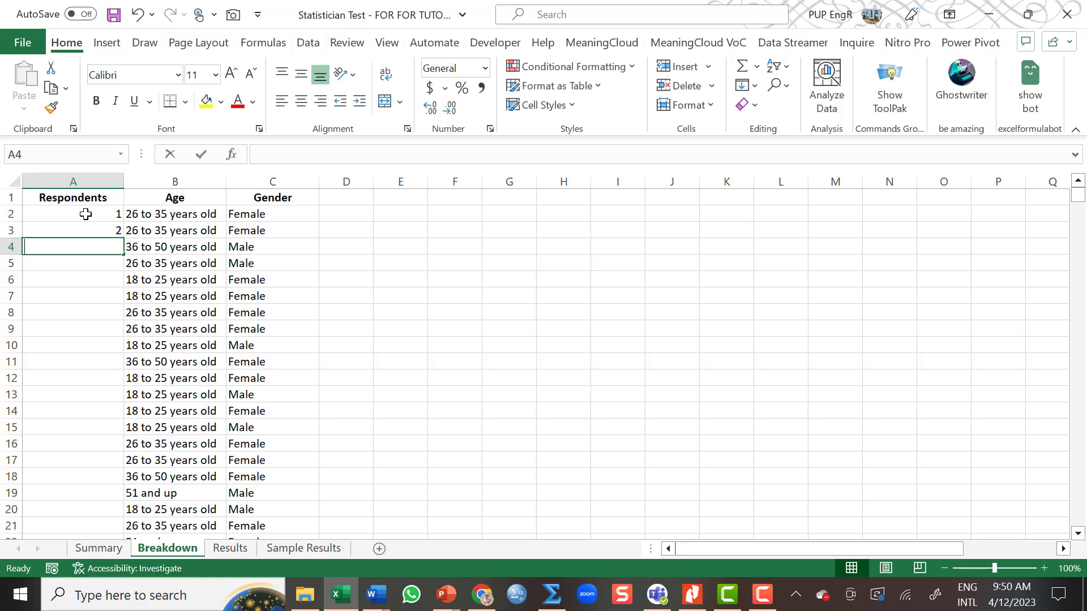
pyautogui.write('4')
pyautogui.press('Return')
pyautogui.press('Return')
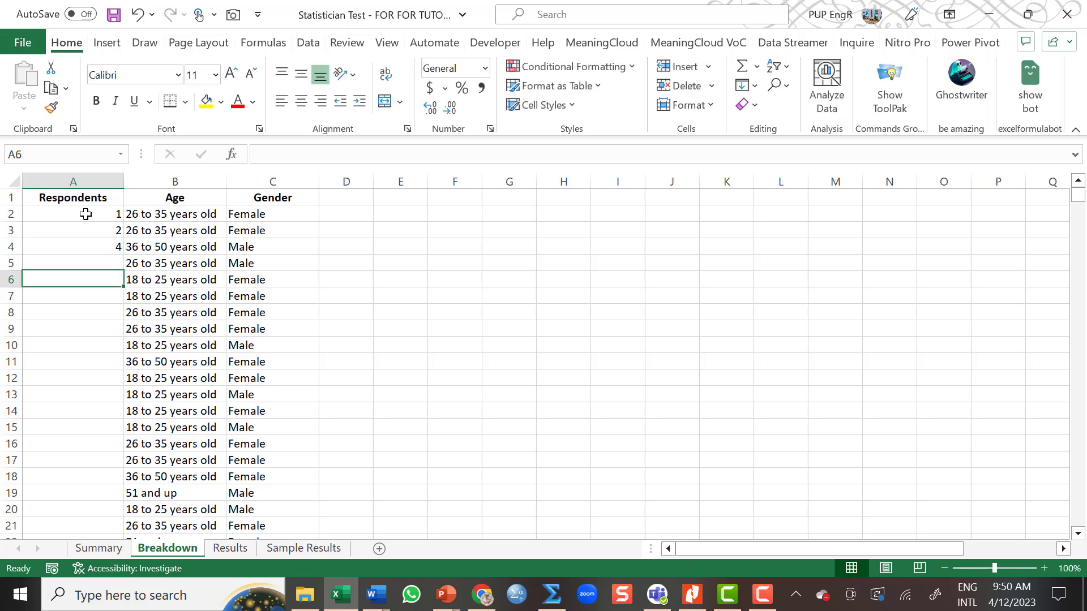
# - Enter the respondent numbers 5, 6, 7 and 9 manually in A5 through A8
pyautogui.press('Up')
pyautogui.write('5')
pyautogui.press('Return')
pyautogui.write('6')
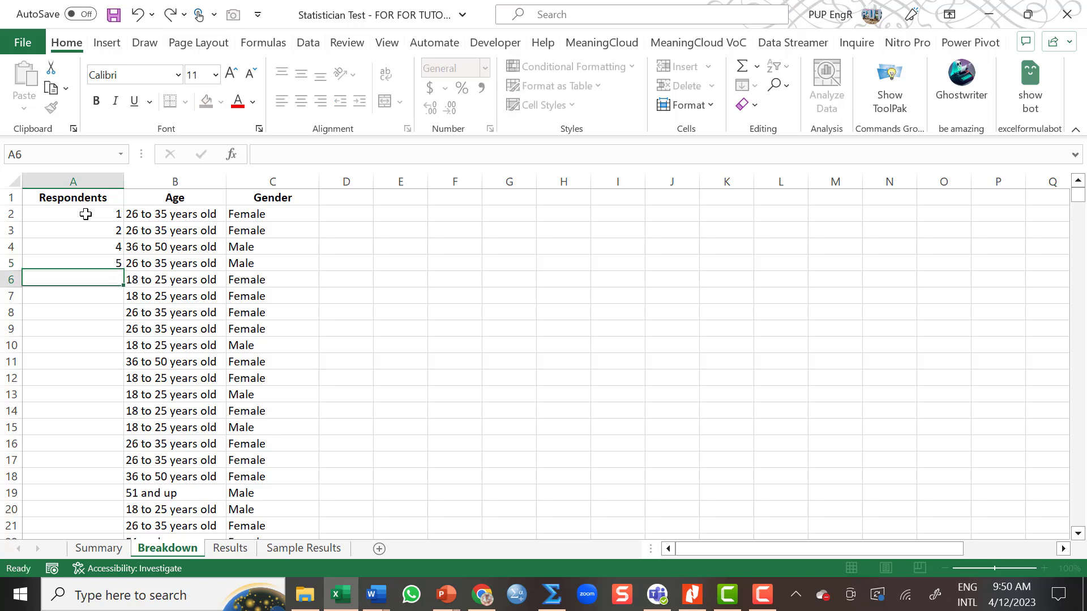
pyautogui.press('Return')
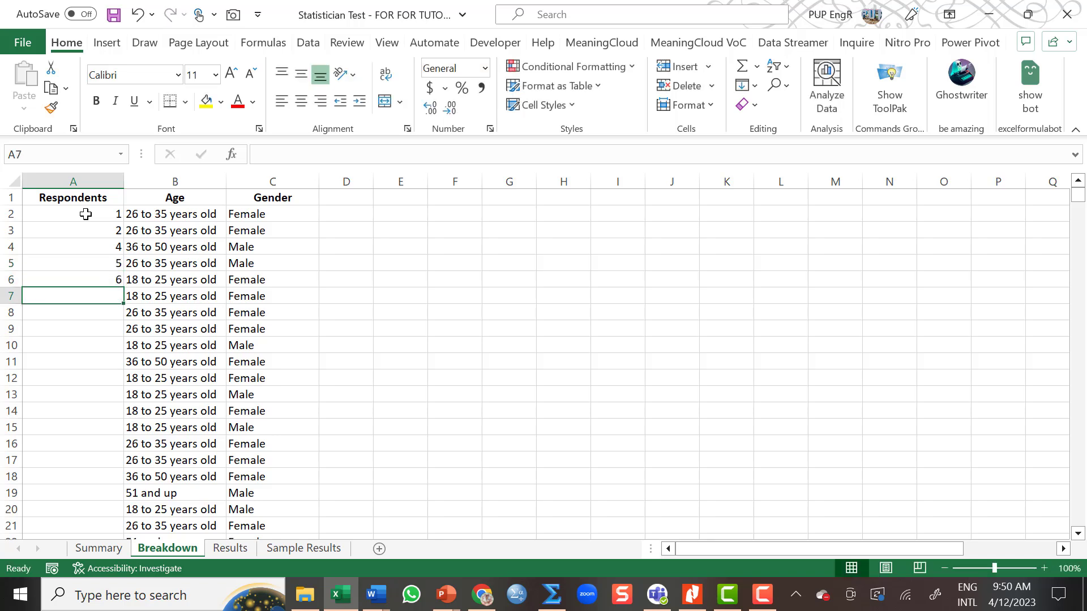
pyautogui.write('7')
pyautogui.press('Return')
pyautogui.write('9')
pyautogui.press('Return')
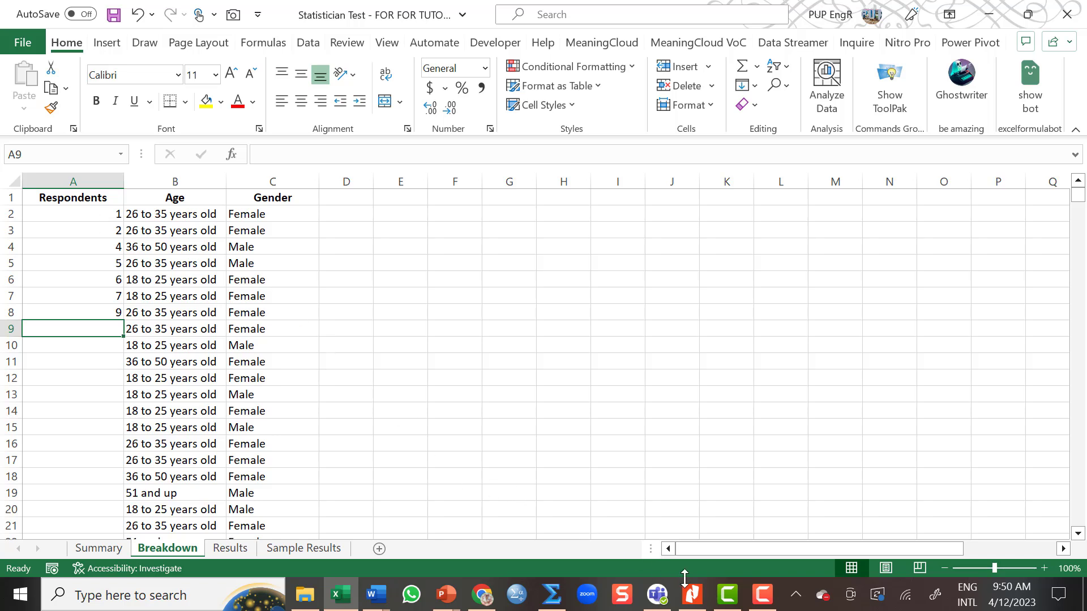
pyautogui.click(761, 596)
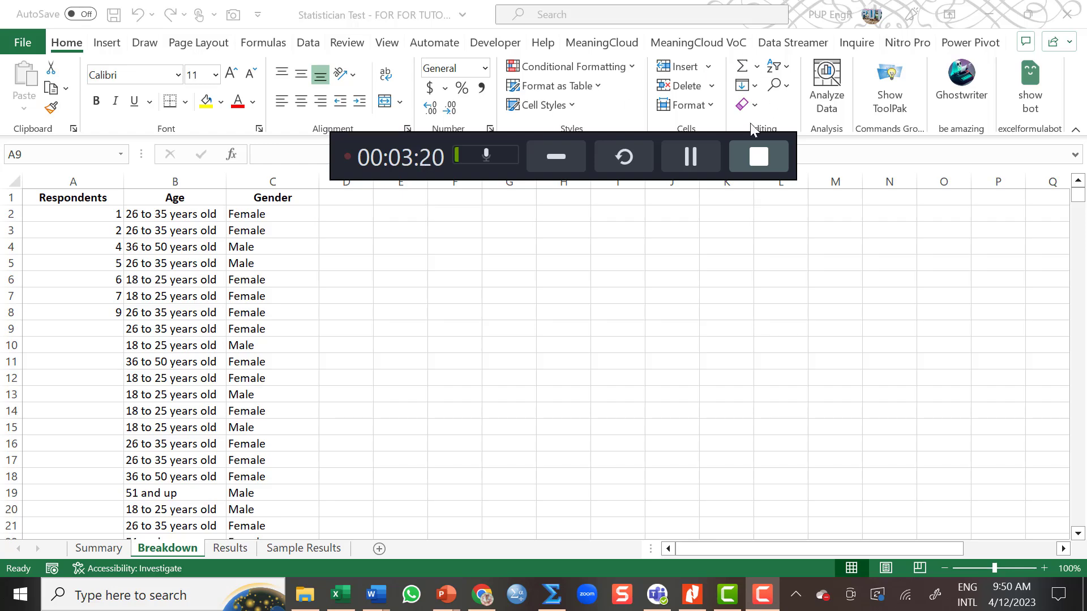